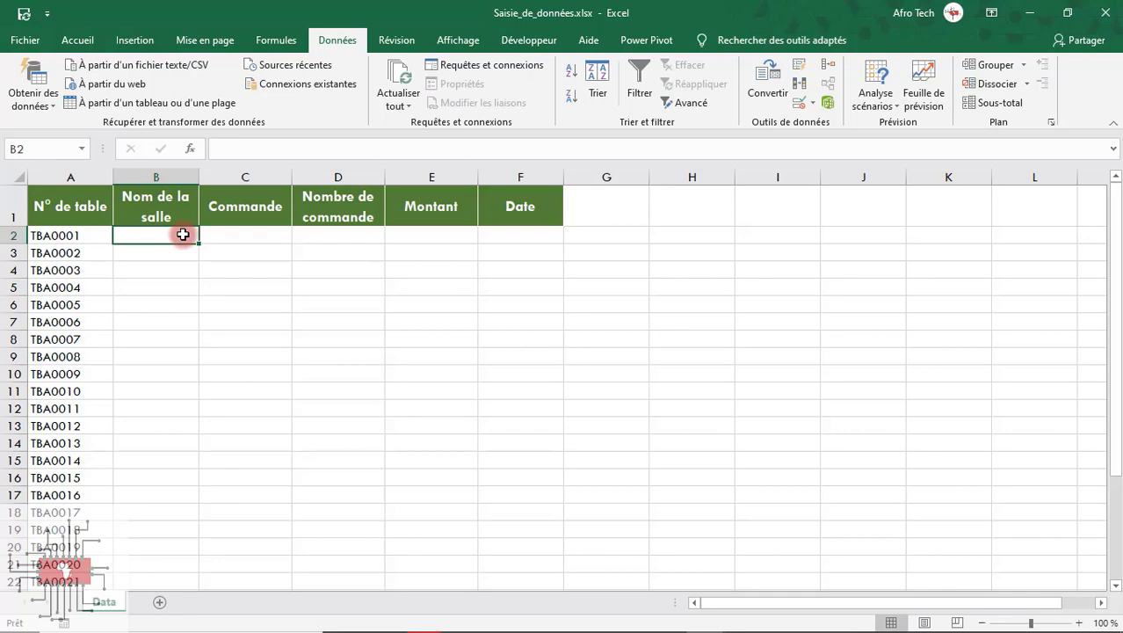
# Step: Open data validation for the Nom de la salle cells B2:B31, extending the existing validation to the whole selection
pyautogui.moveTo(183, 234); pyautogui.dragTo(160, 581)
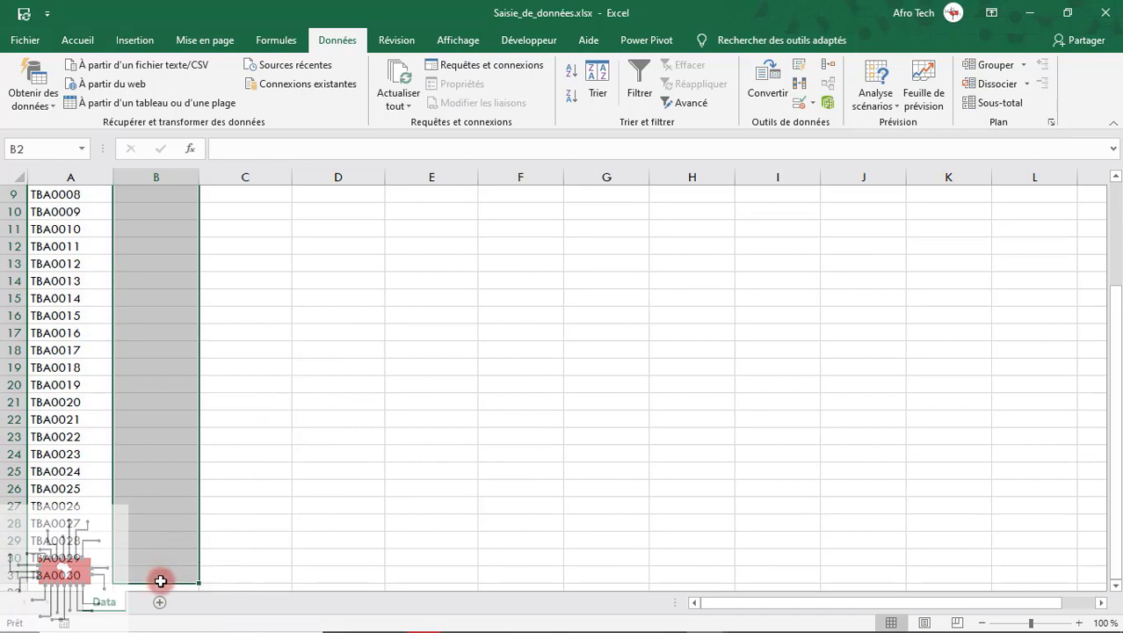
pyautogui.click(813, 103)
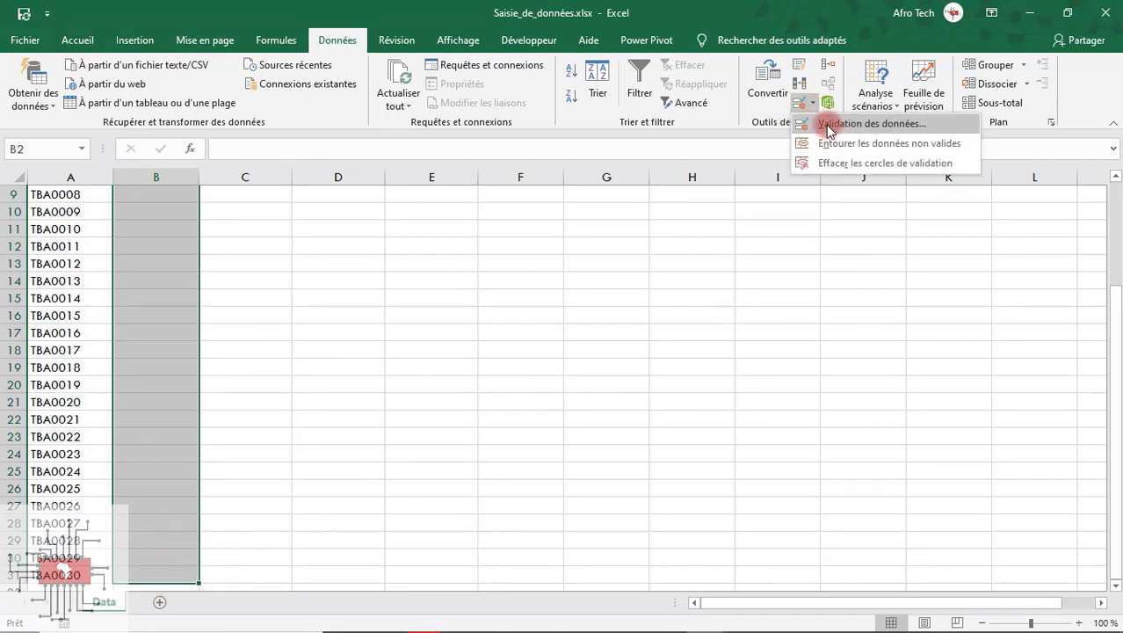
pyautogui.click(826, 125)
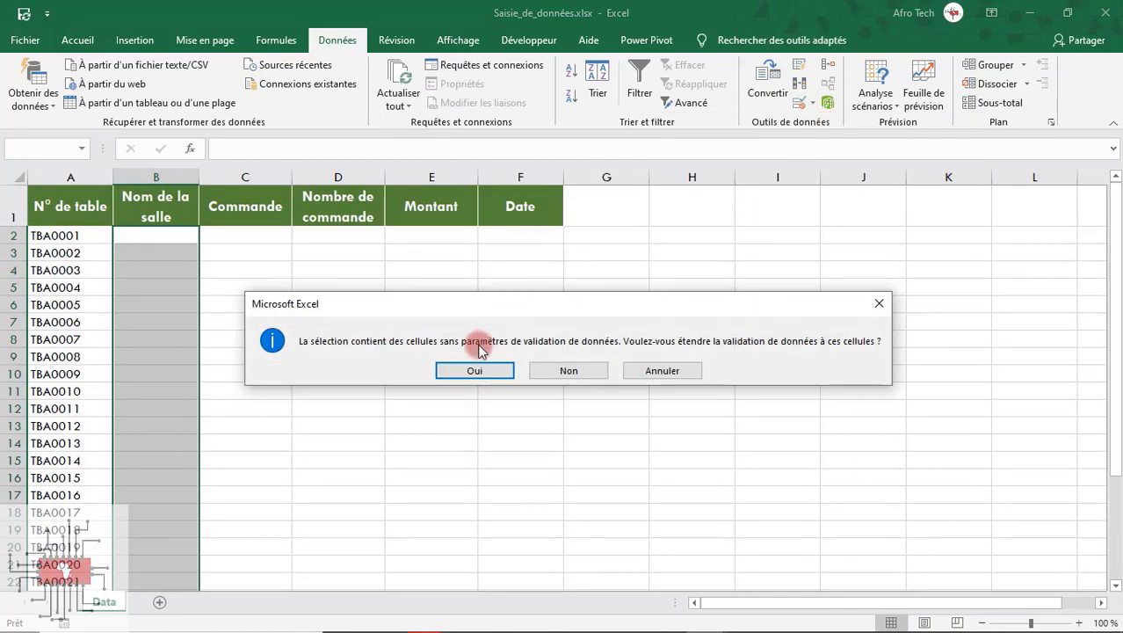
pyautogui.click(479, 371)
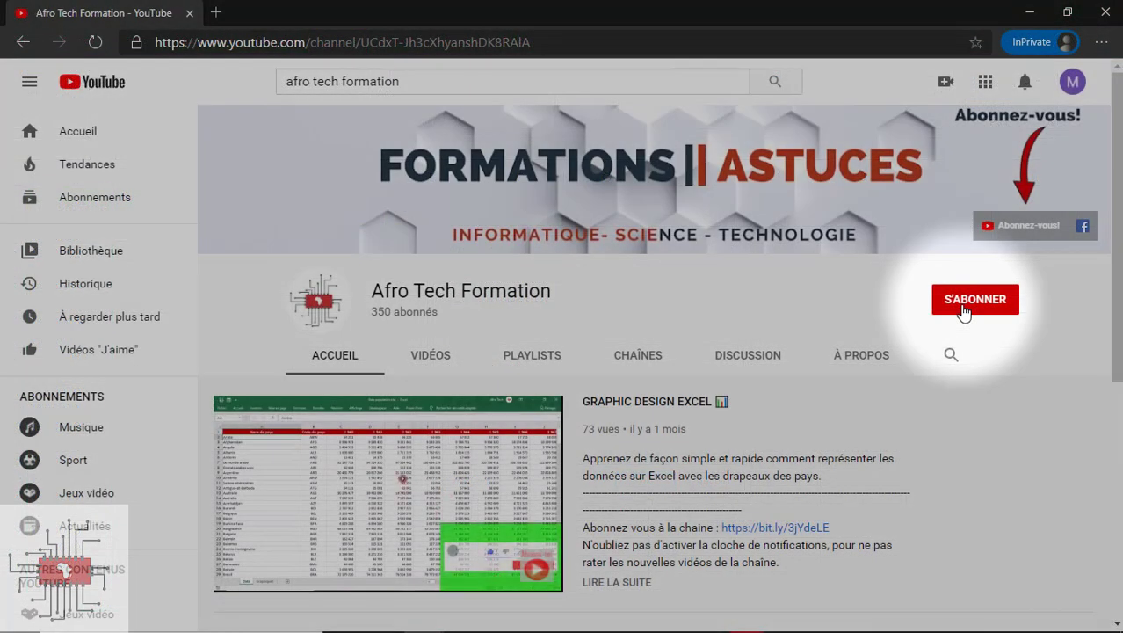
# Step: Switch to YouTube, subscribe to the Afro Tech Formation channel and set its notifications to Toutes
pyautogui.click(964, 307)
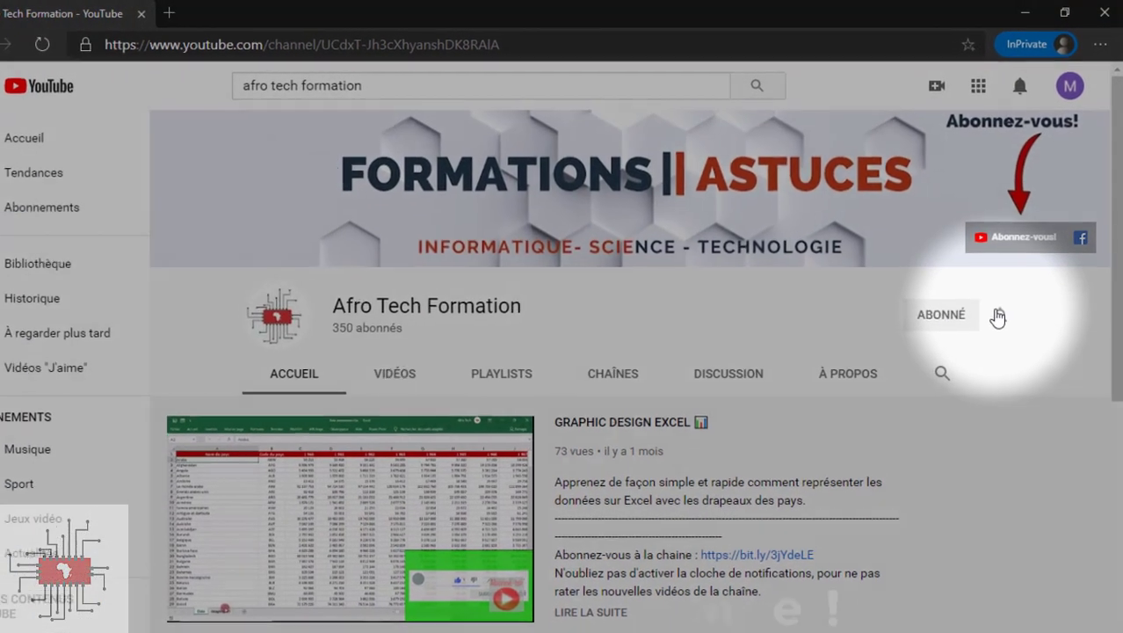
pyautogui.click(1007, 300)
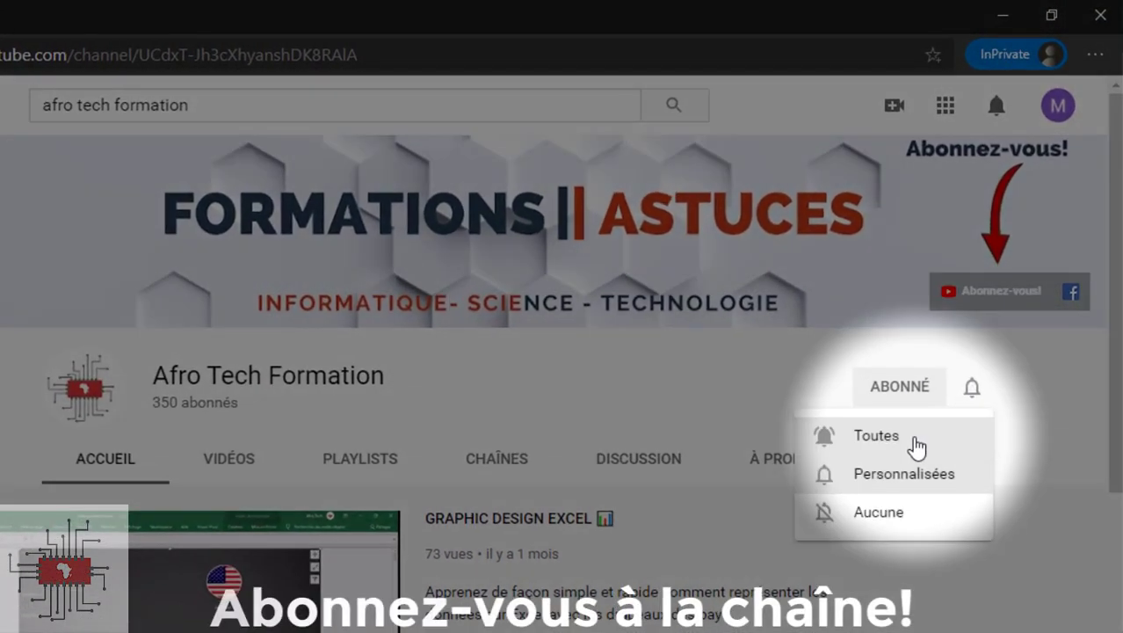
pyautogui.click(915, 446)
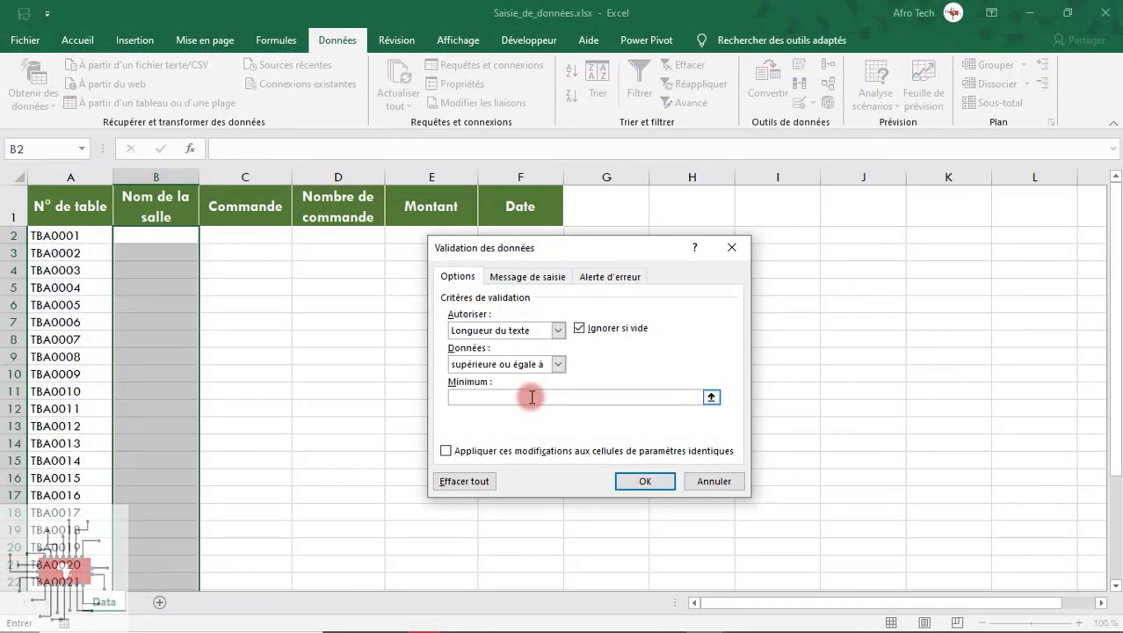
# Step: Set the minimum text length to 10 and add the input message "saisir la donnée" titled "MESSAGE" to the validation rule
pyautogui.write('10')
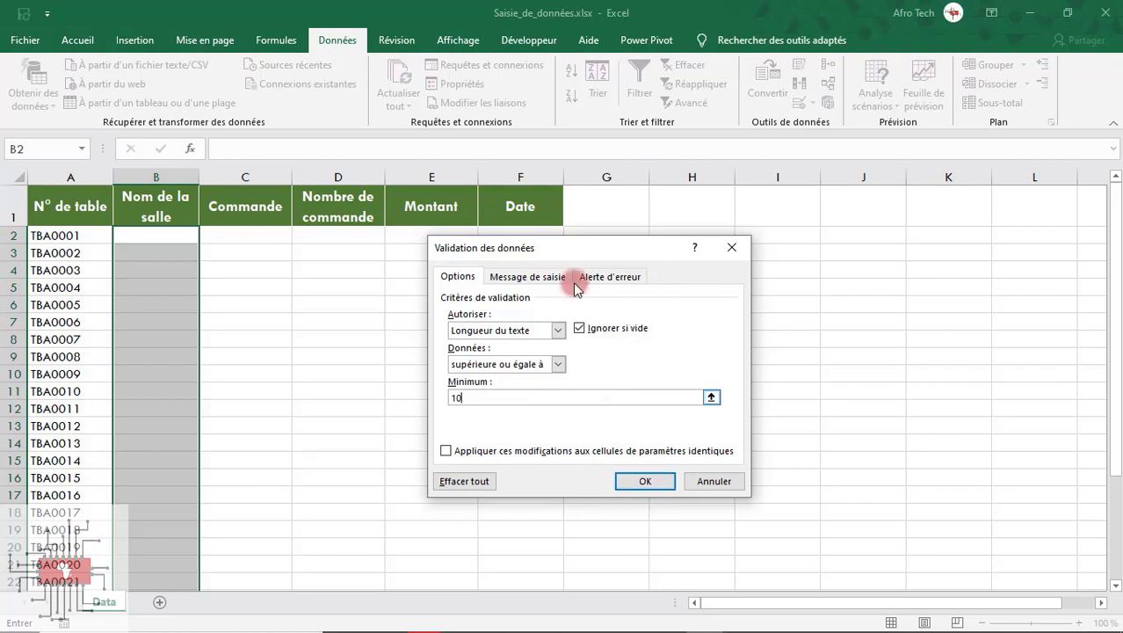
pyautogui.click(545, 276)
pyautogui.click(496, 351)
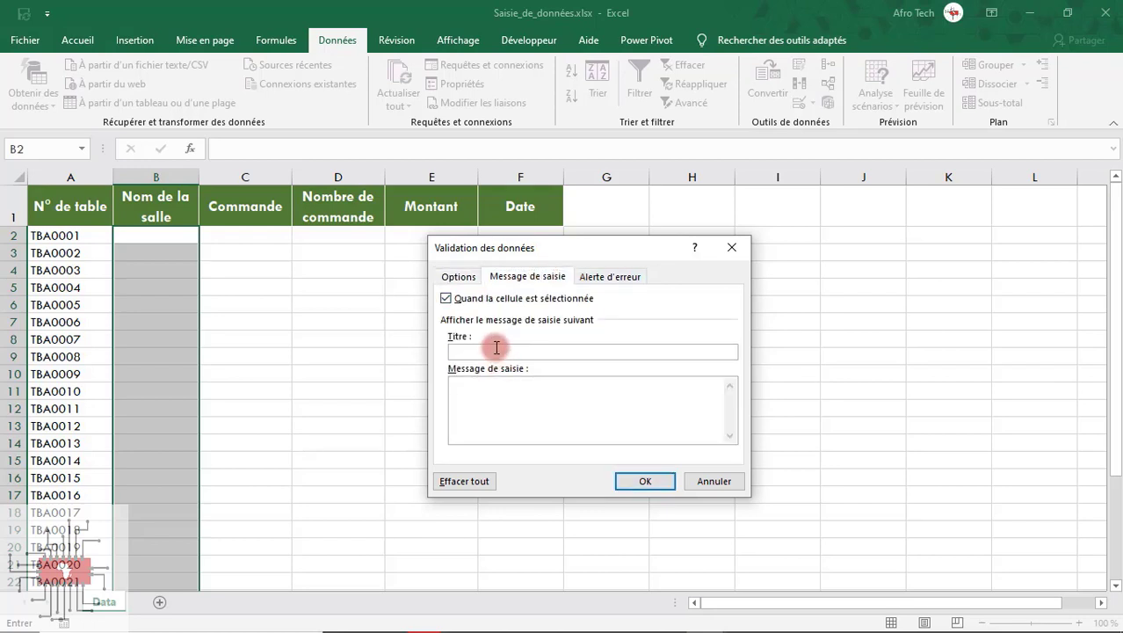
pyautogui.write('M')
pyautogui.write('ES')
pyautogui.press('BackSpace')
pyautogui.write('SSAGE')
pyautogui.click(498, 384)
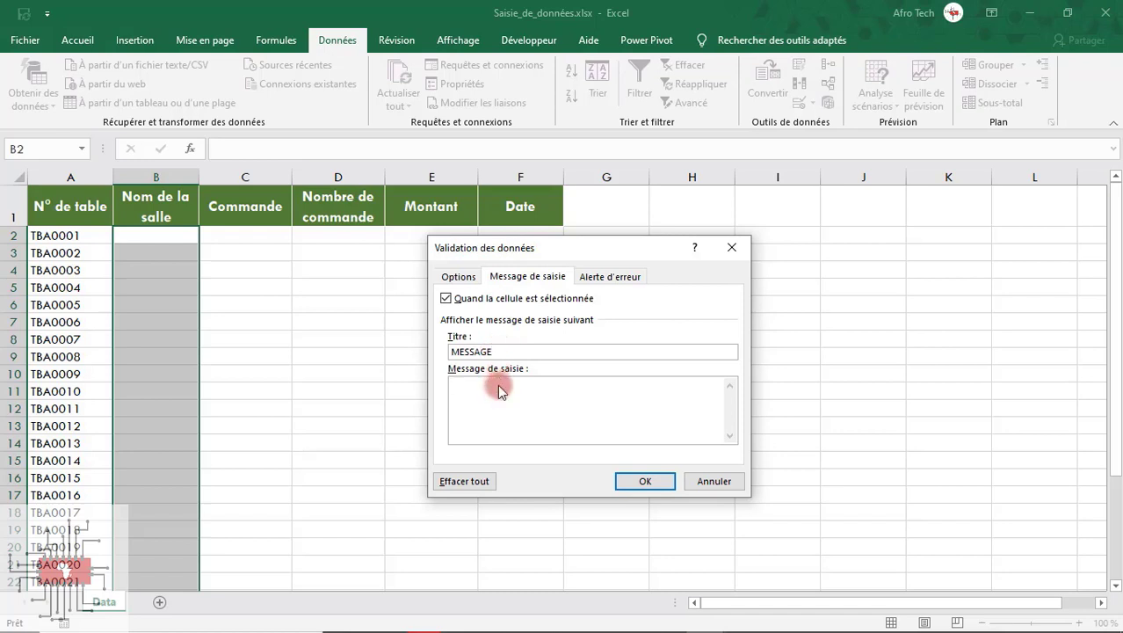
pyautogui.write('saisir la donnée')
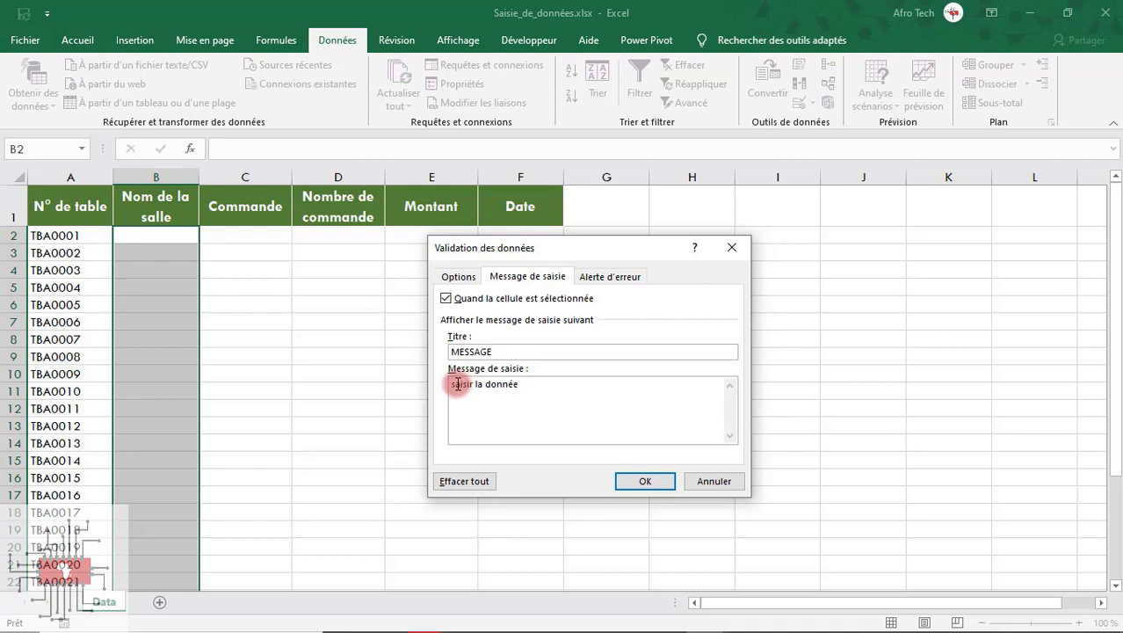
pyautogui.click(647, 481)
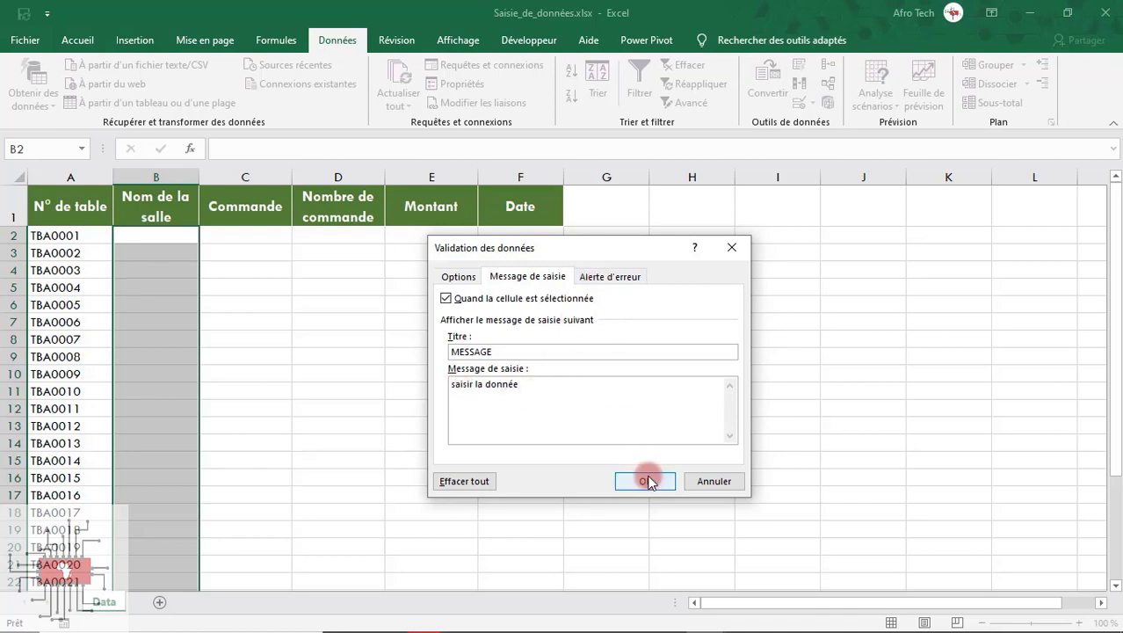
# Step: Try entering "hjg" in B2 to test the text-length rule, and cancel the entry
pyautogui.click(147, 234)
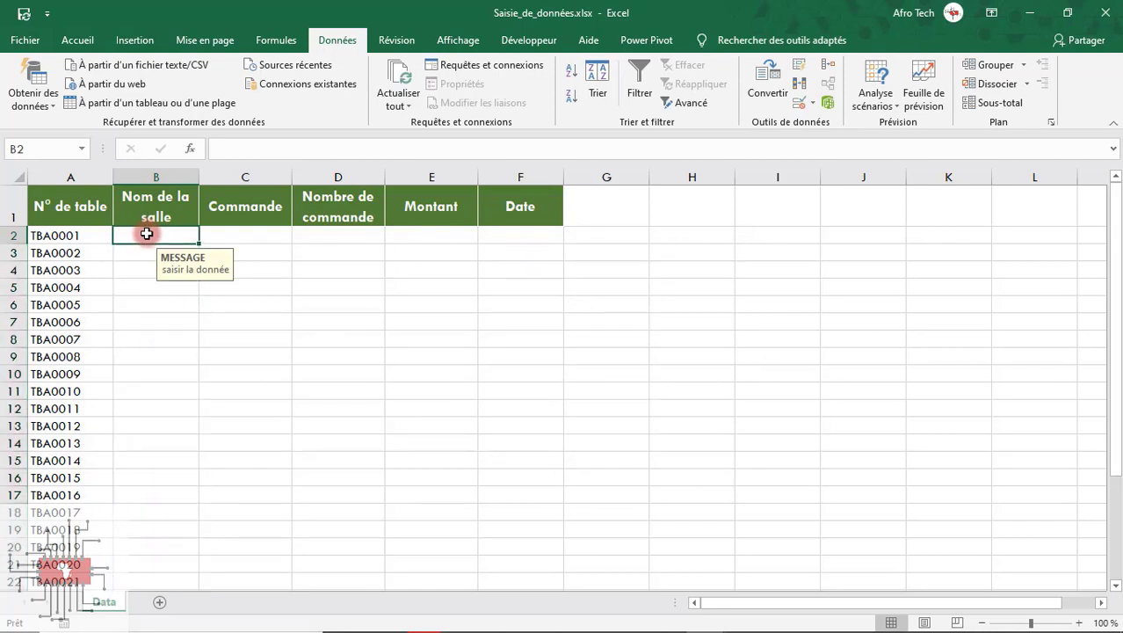
pyautogui.write('hjg')
pyautogui.press('Return')
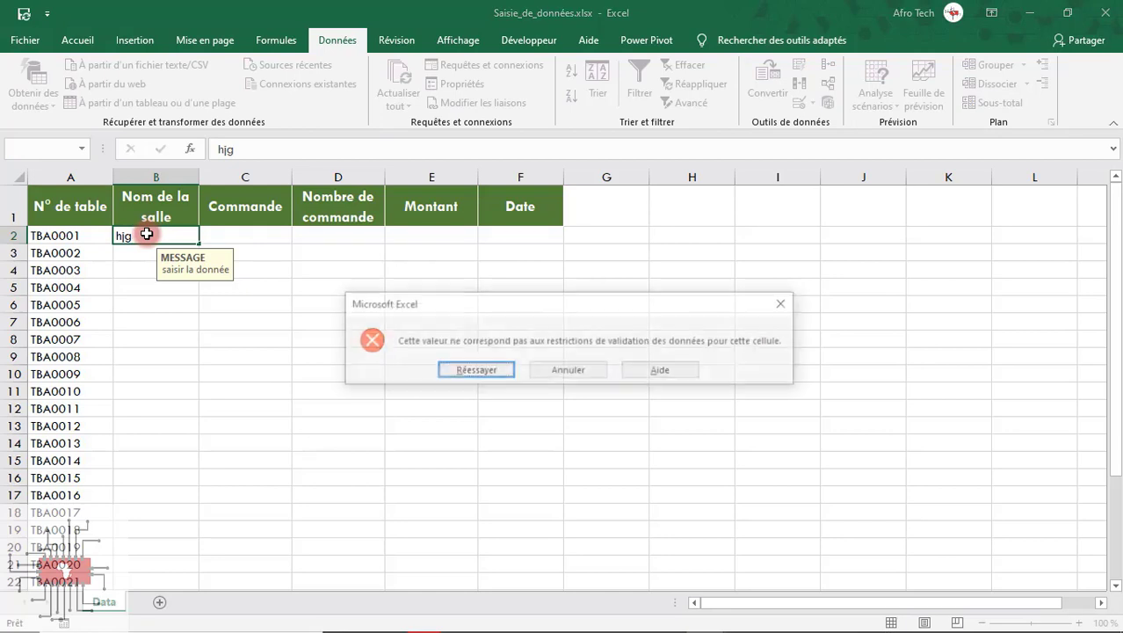
pyautogui.click(562, 371)
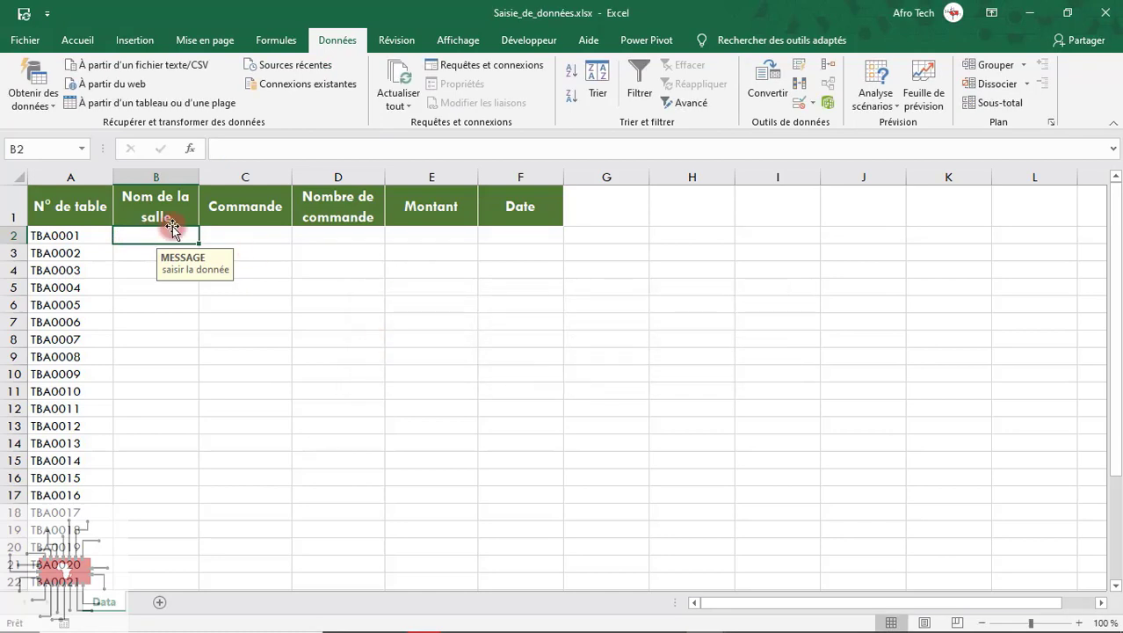
# Step: Check the input message on several cells of the Nom de la salle column and compare with cell C2
pyautogui.click(150, 354)
pyautogui.click(152, 281)
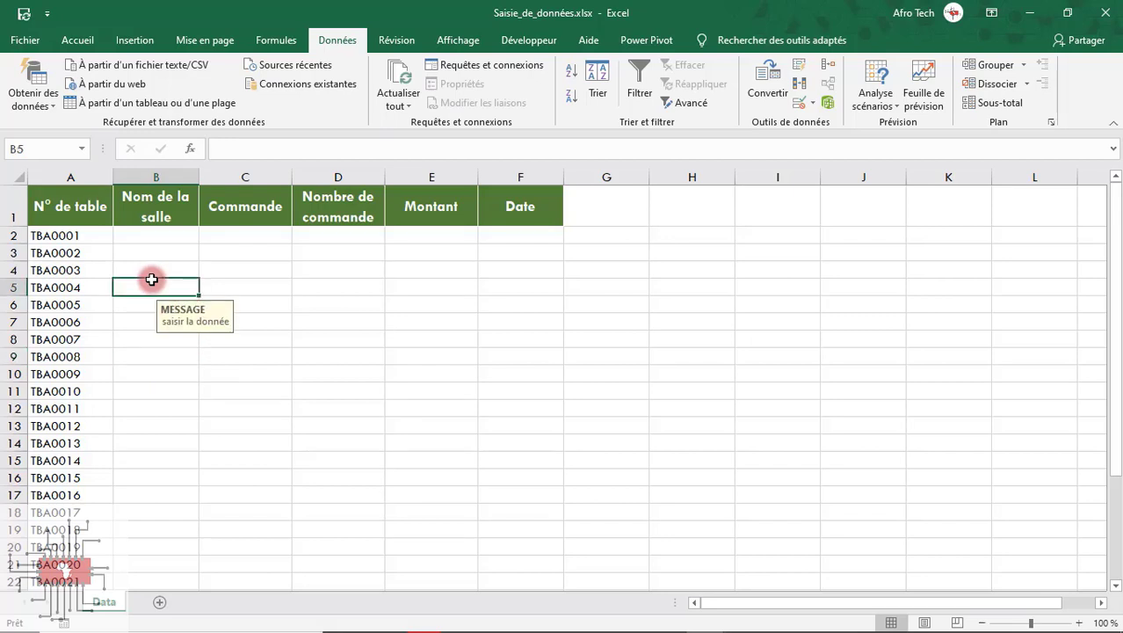
pyautogui.click(174, 250)
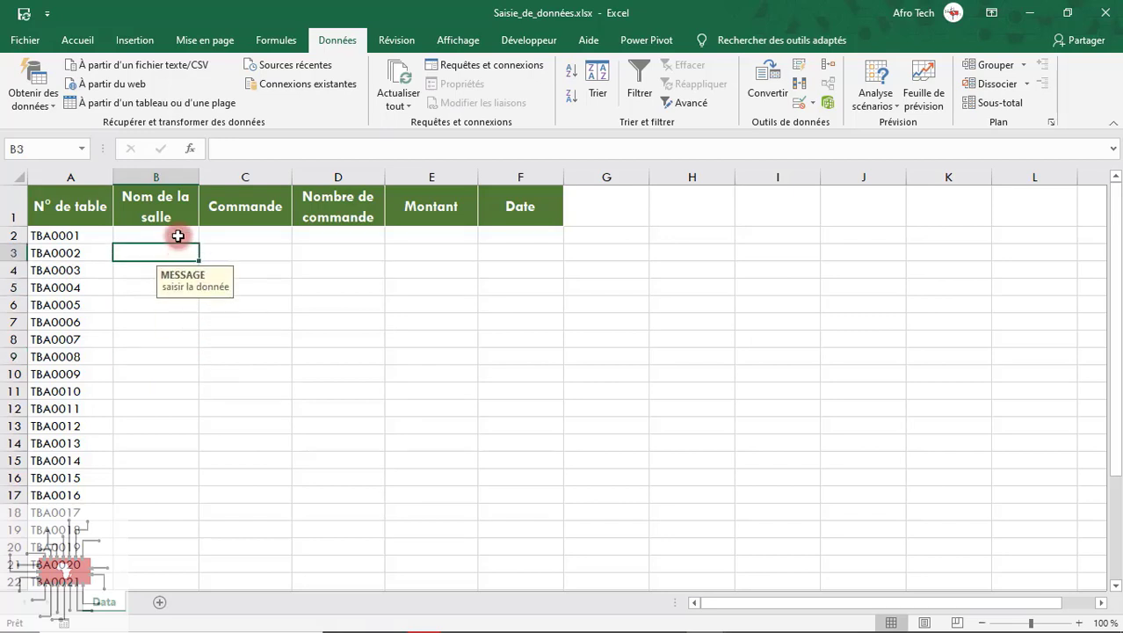
pyautogui.click(178, 235)
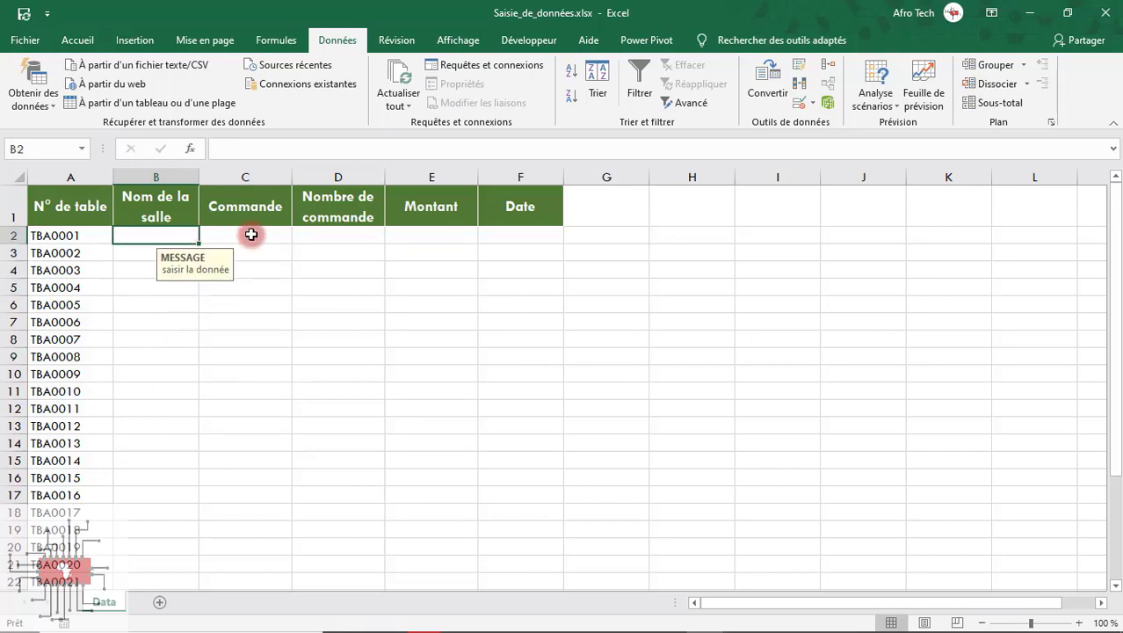
pyautogui.click(253, 232)
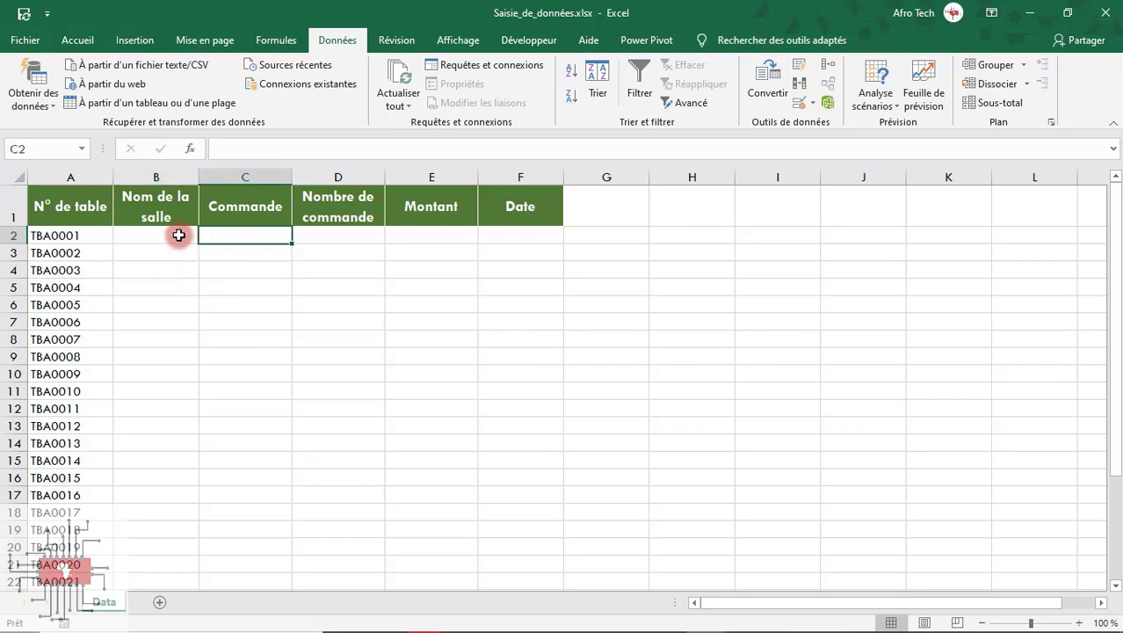
# Step: Add a validation rule to cell D2 that allows only whole numbers (Nombre entier) between 0 and 100
pyautogui.click(329, 236)
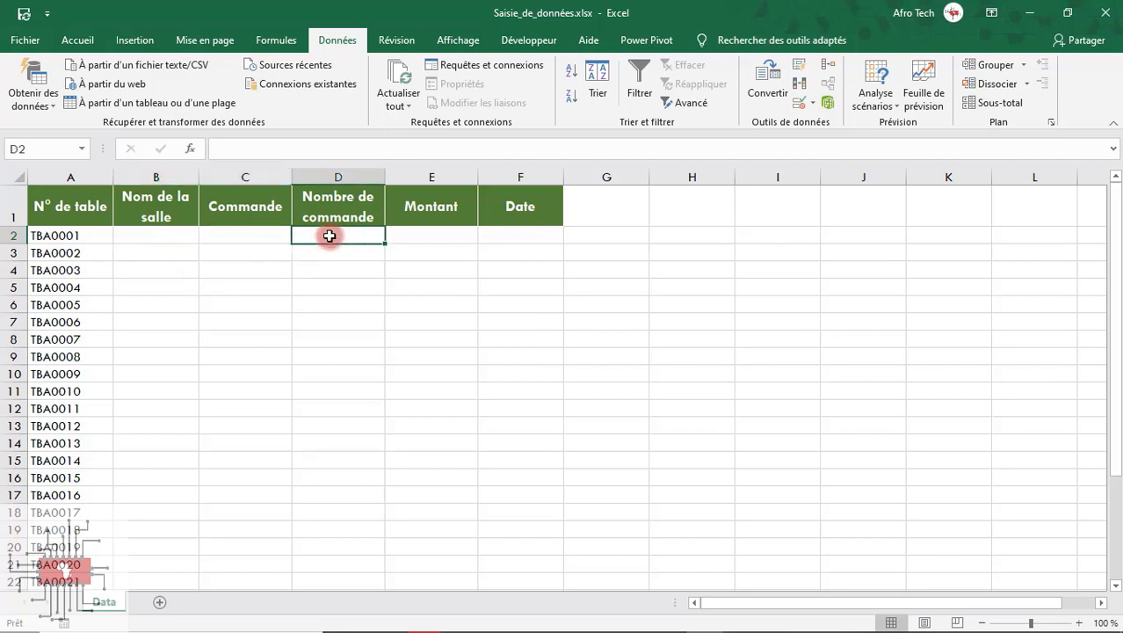
pyautogui.click(812, 103)
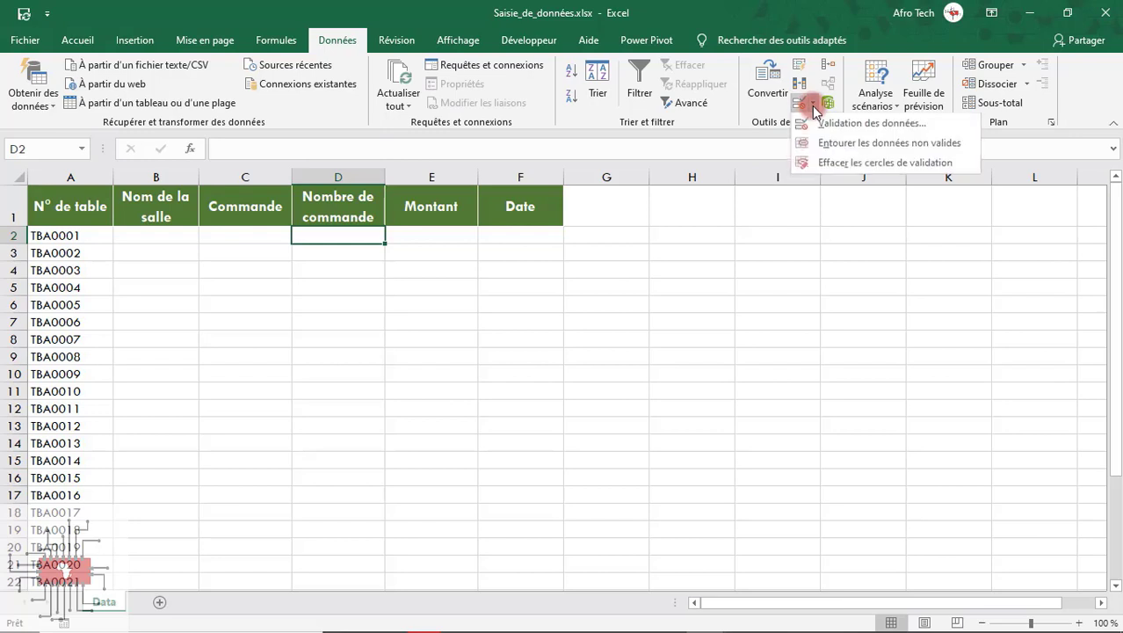
pyautogui.click(817, 123)
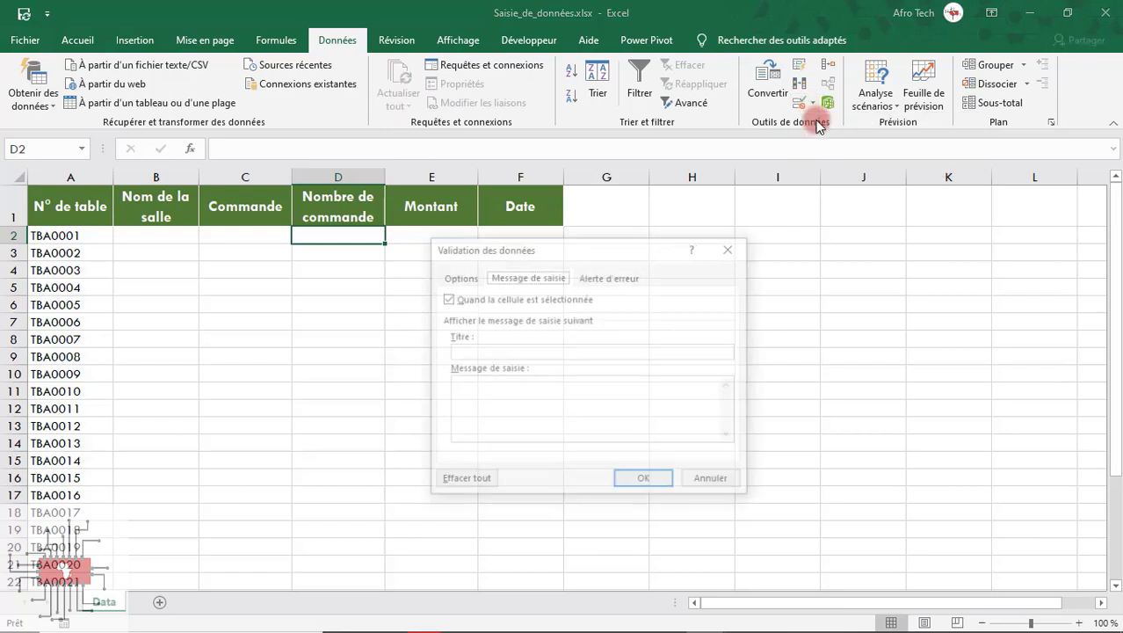
pyautogui.click(474, 277)
pyautogui.click(502, 330)
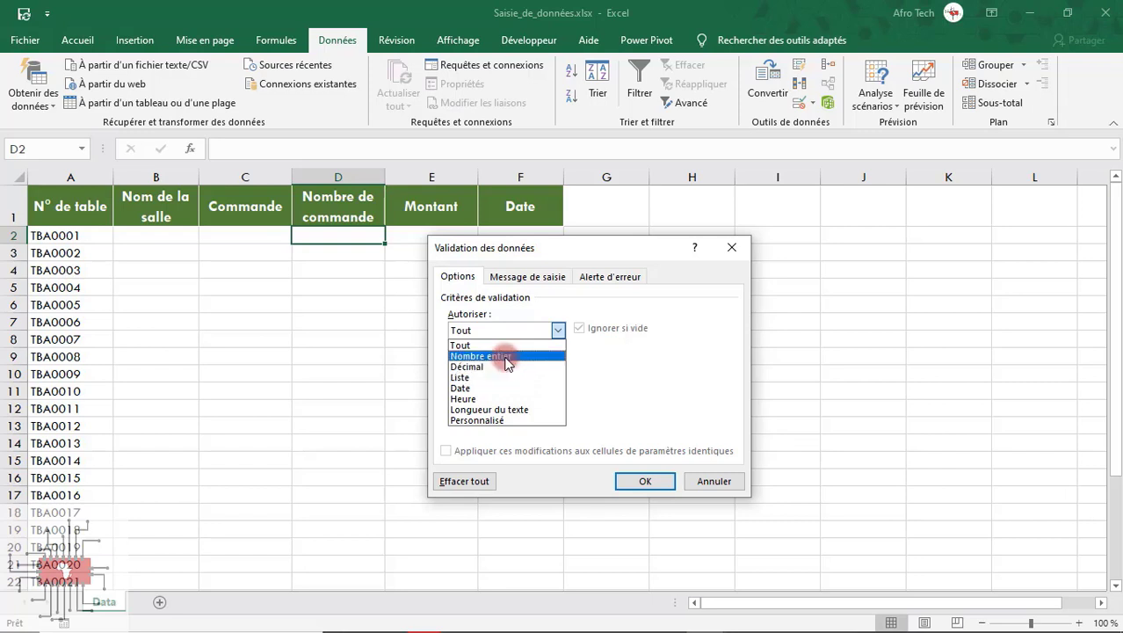
pyautogui.click(506, 356)
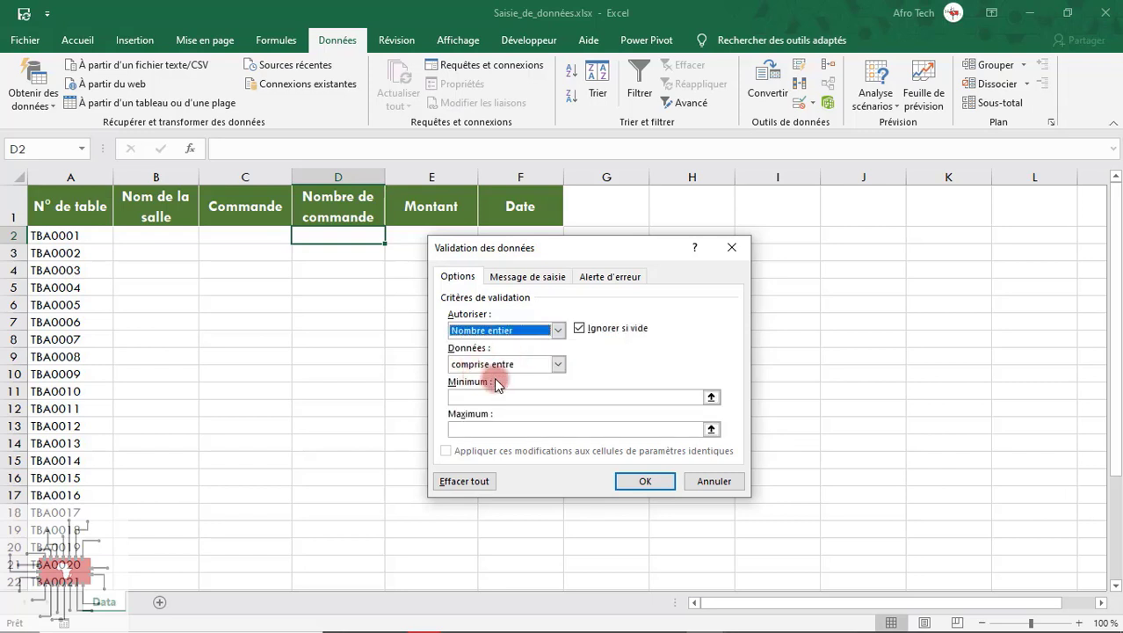
pyautogui.click(563, 400)
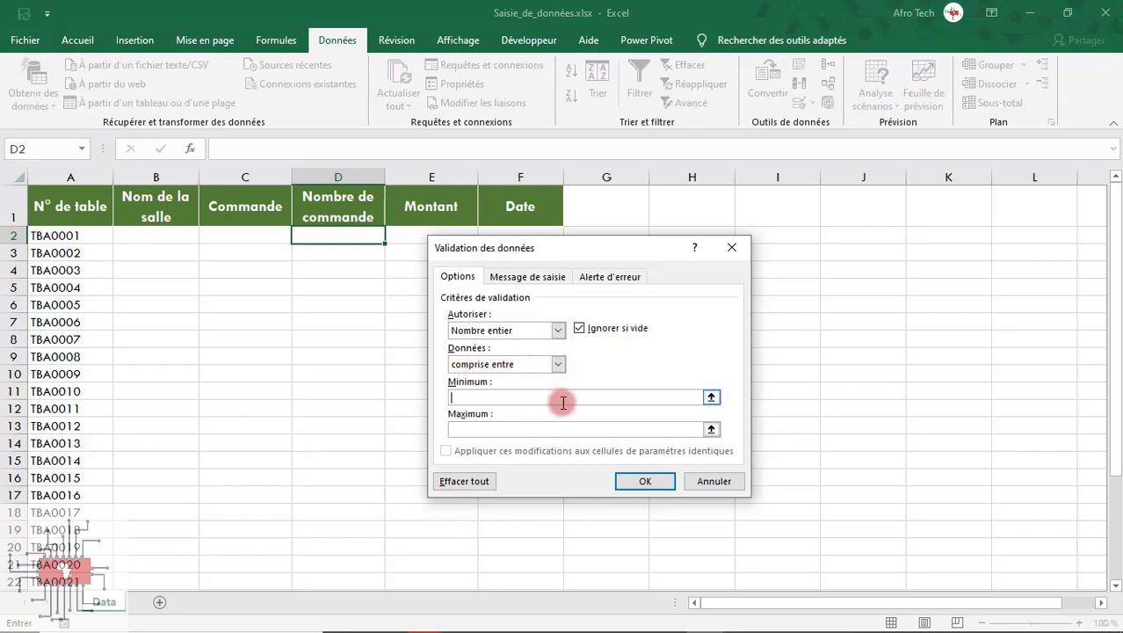
pyautogui.write('0')
pyautogui.click(563, 428)
pyautogui.write('100')
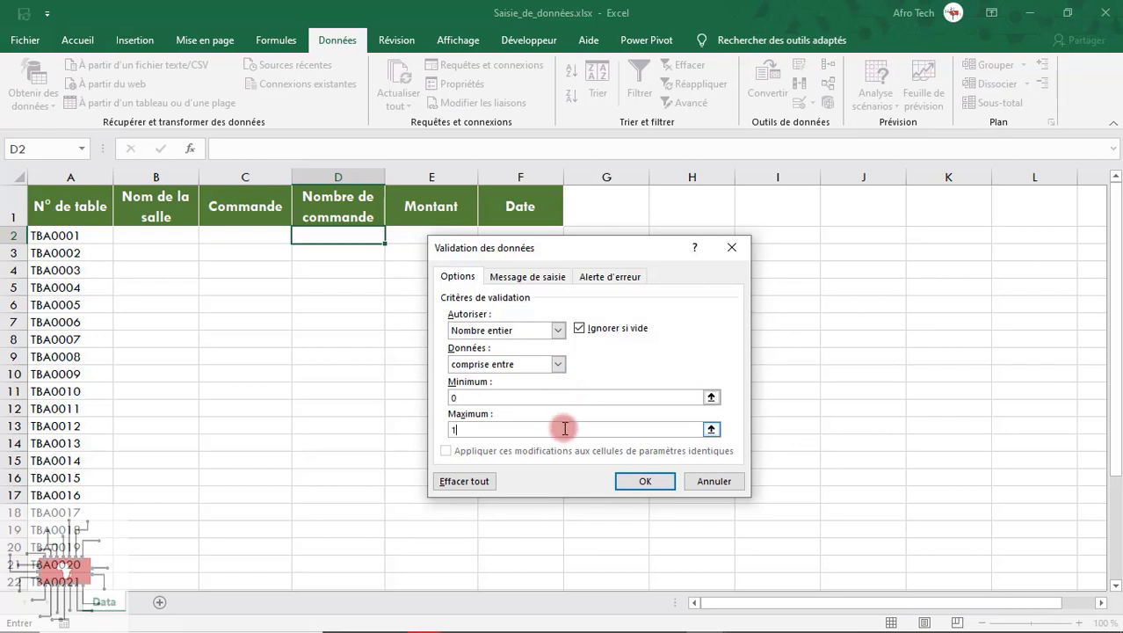
pyautogui.click(620, 479)
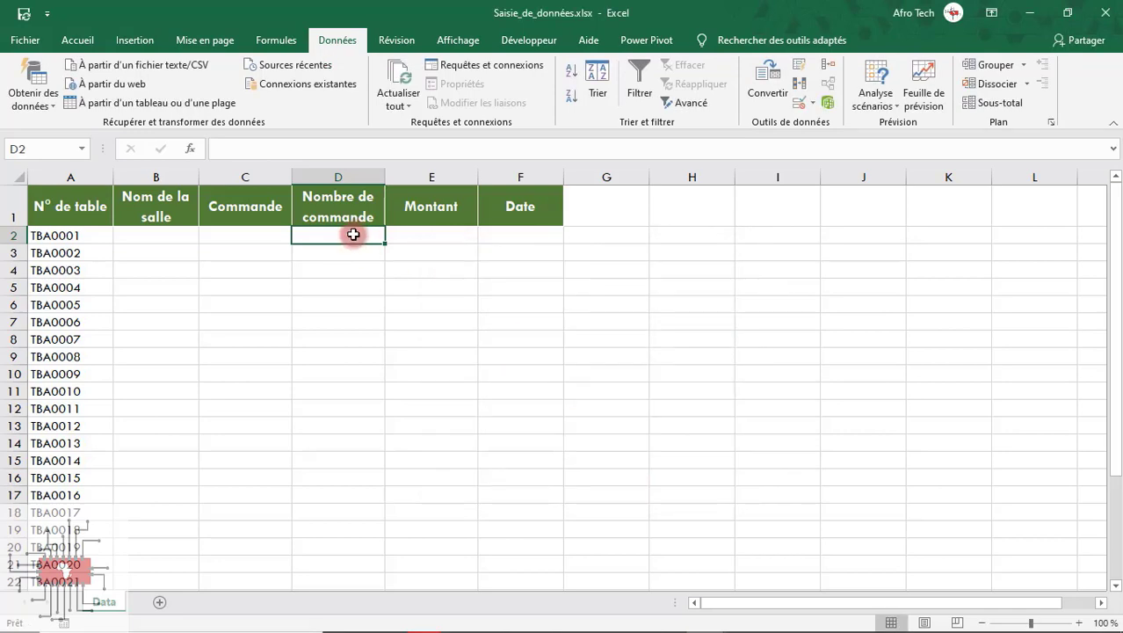
# Step: Try entering -1 in D2 to test the whole-number rule, and cancel the entry
pyautogui.write('-1')
pyautogui.press('Return')
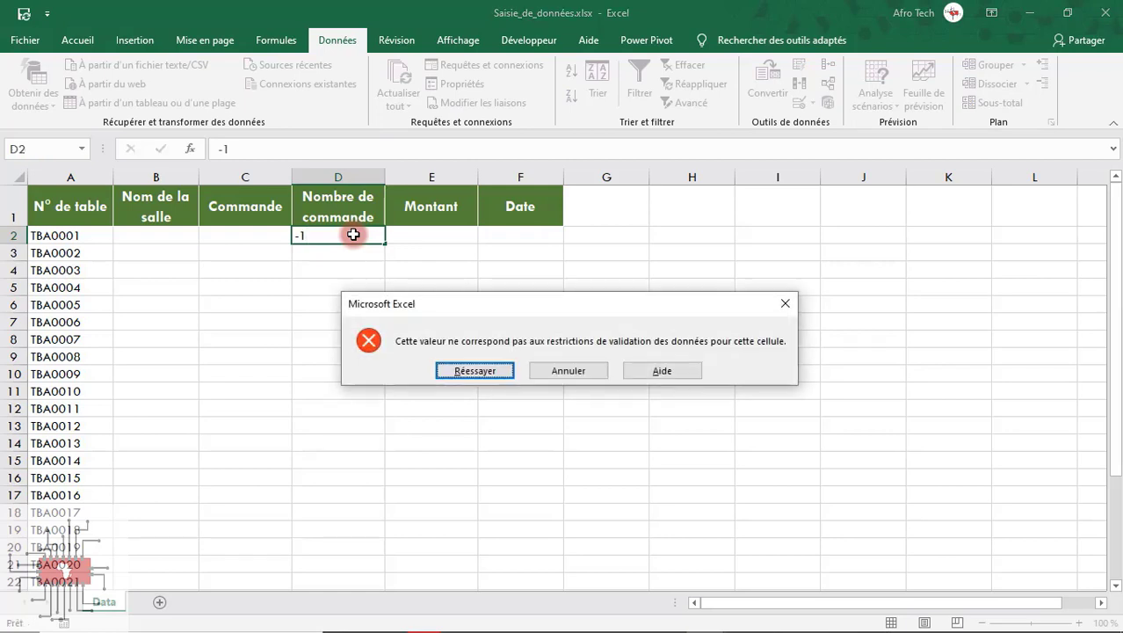
pyautogui.click(568, 373)
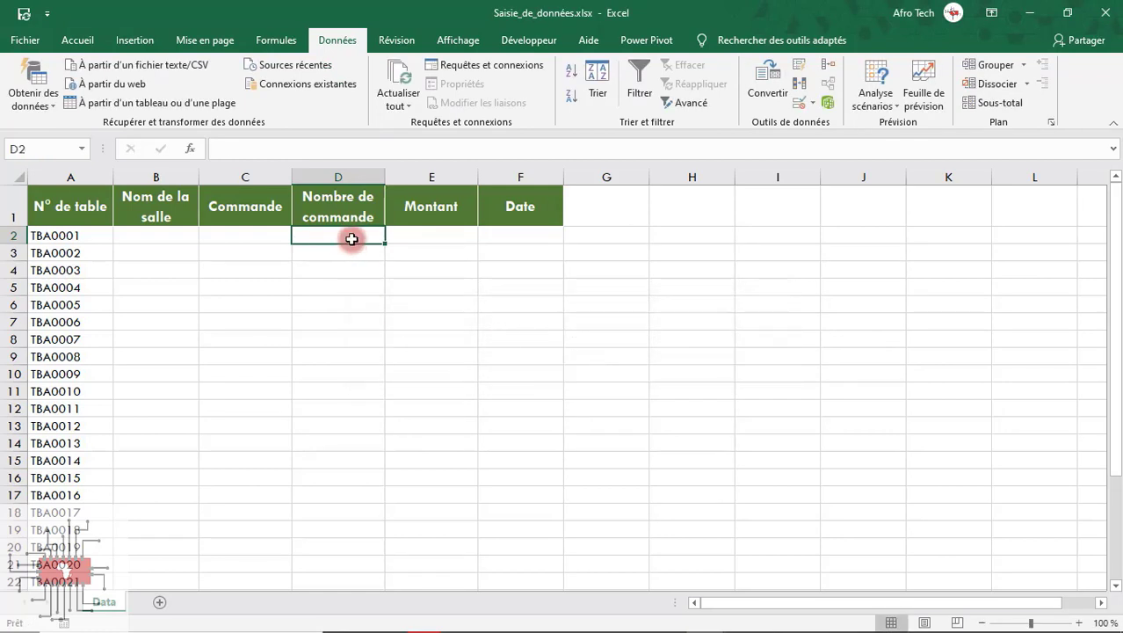
# Step: Enter 7 in cell D3 of the Nombre de commande column
pyautogui.click(359, 252)
pyautogui.write('7')
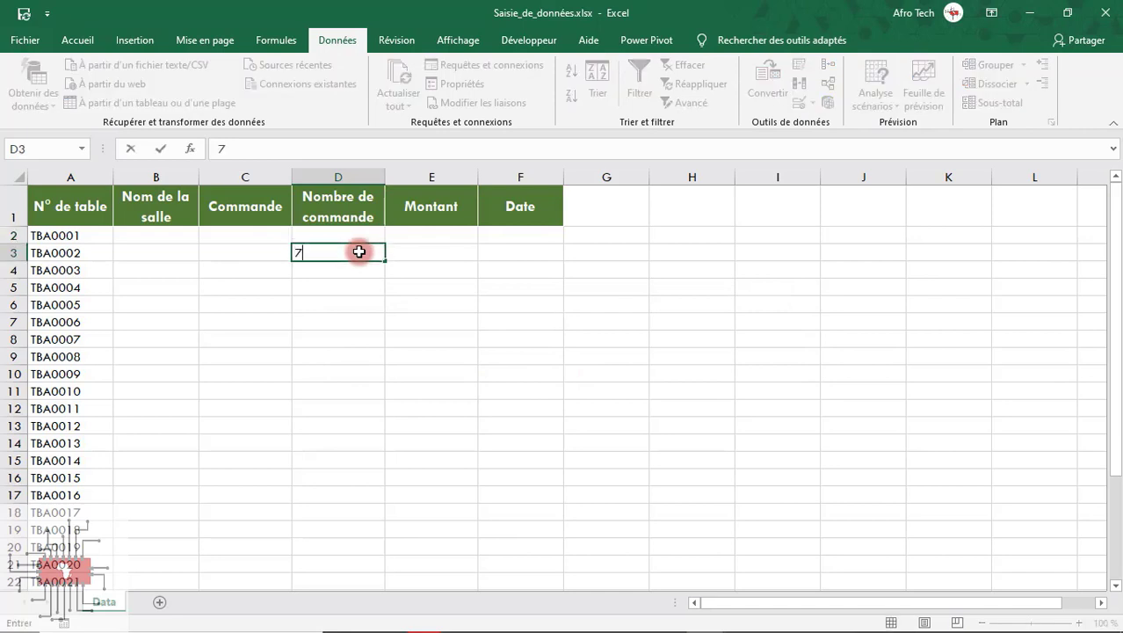
pyautogui.press('Return')
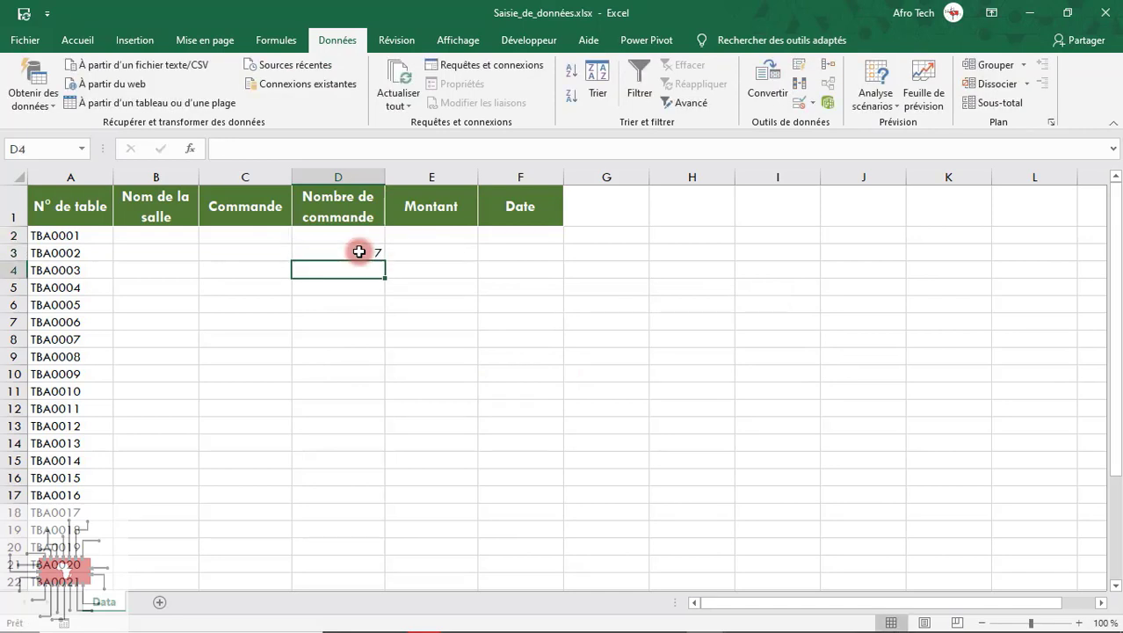
# Step: Fill cell D2 down through D31 to copy its validation rule to the rest of the Nombre de commande column
pyautogui.click(363, 239)
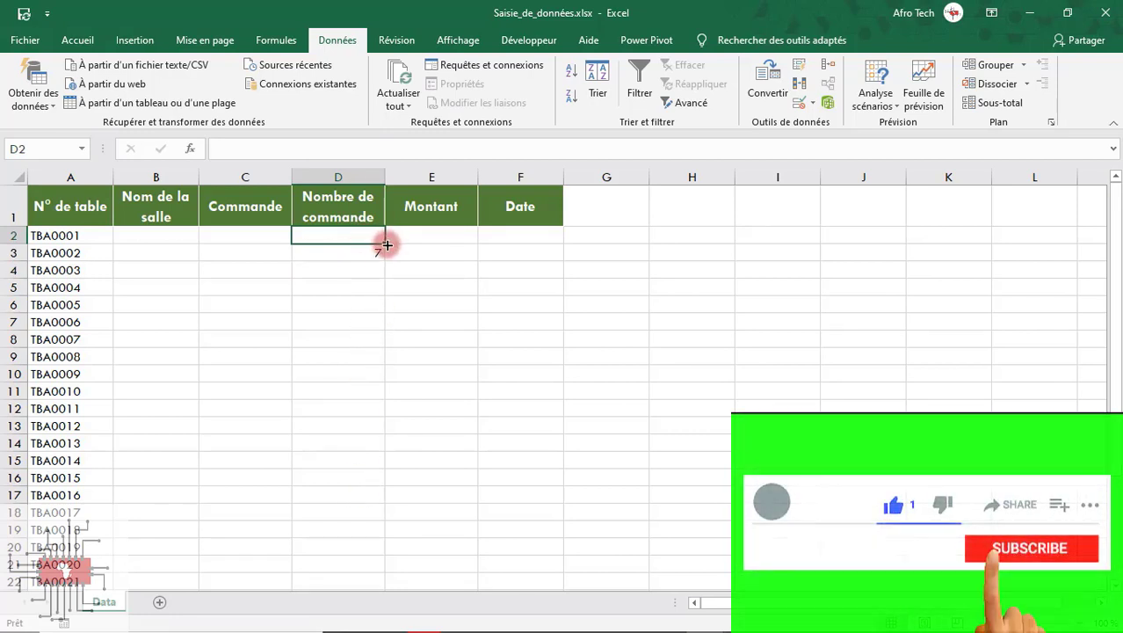
pyautogui.moveTo(384, 242); pyautogui.dragTo(374, 559)
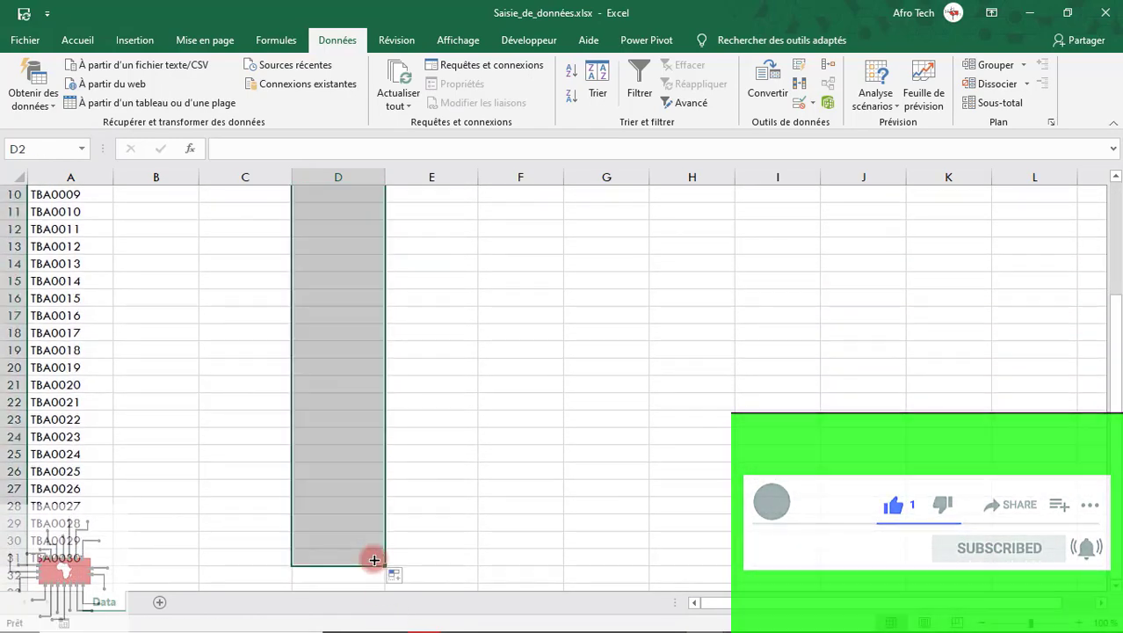
pyautogui.moveTo(1114, 387); pyautogui.dragTo(1116, 295)
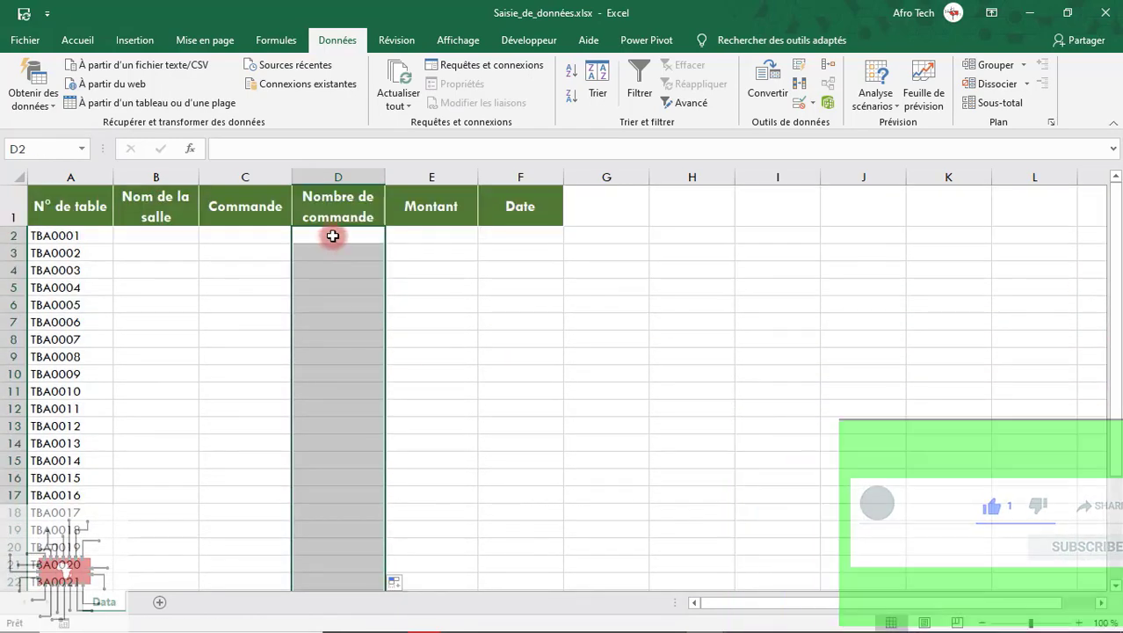
pyautogui.click(339, 255)
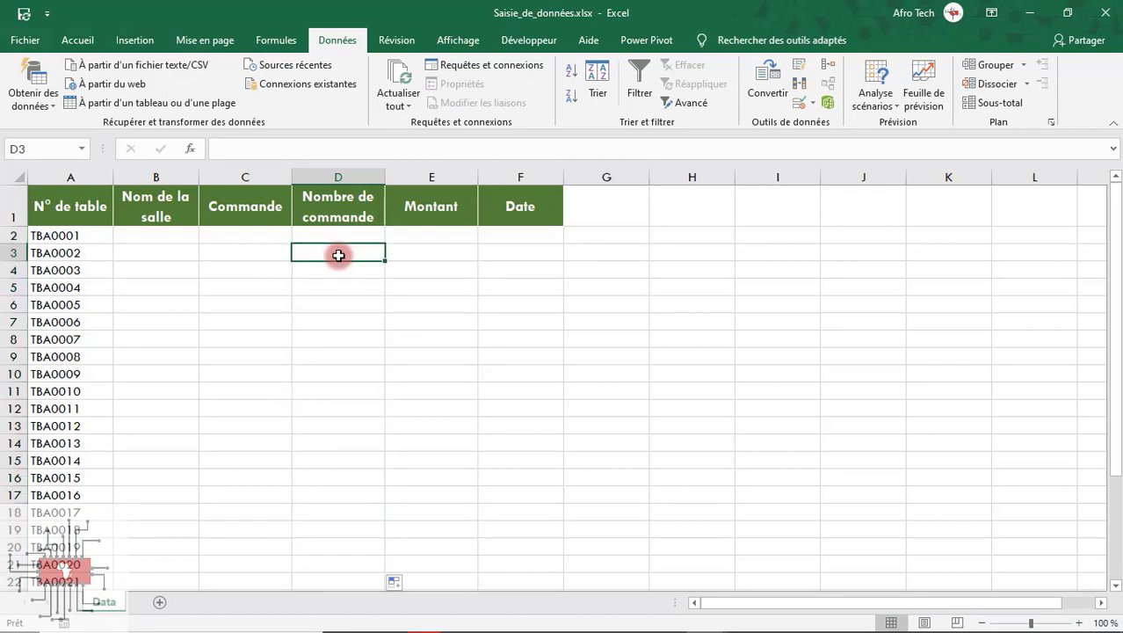
# Step: Try entering -1 in cell D3 to test the copied whole-number rule, and cancel the entry
pyautogui.write('-')
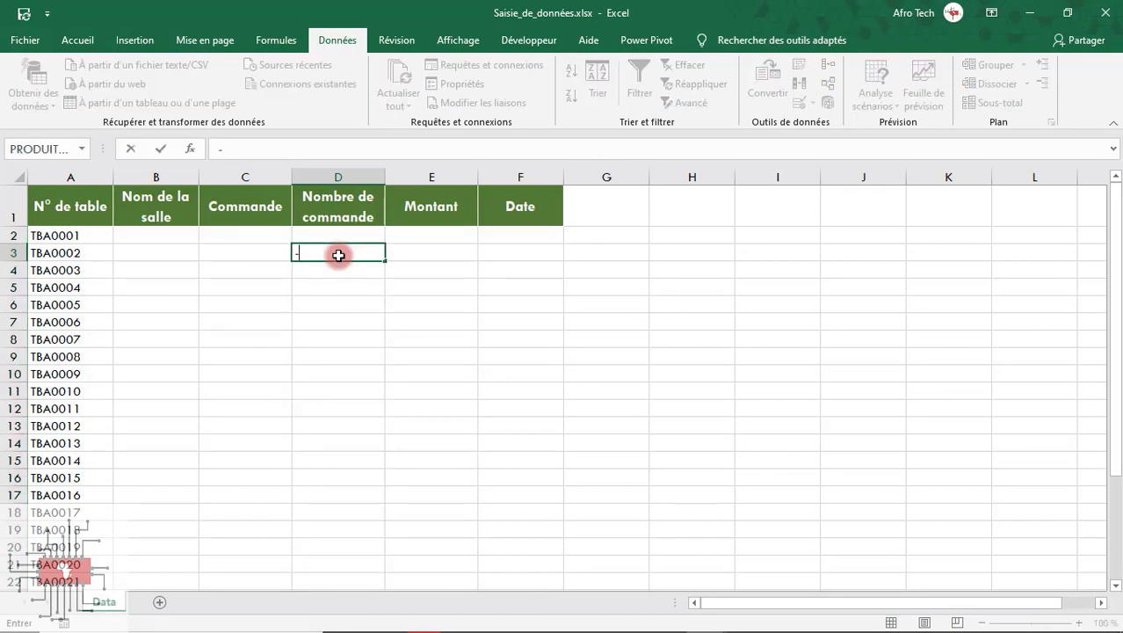
pyautogui.write('1')
pyautogui.press('Return')
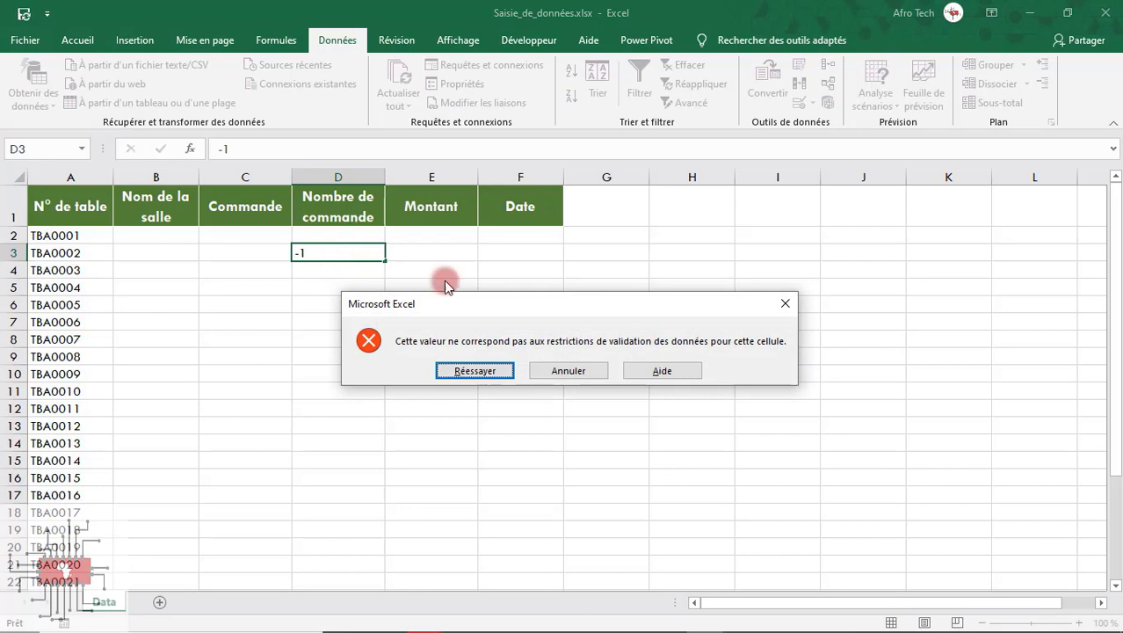
pyautogui.click(569, 371)
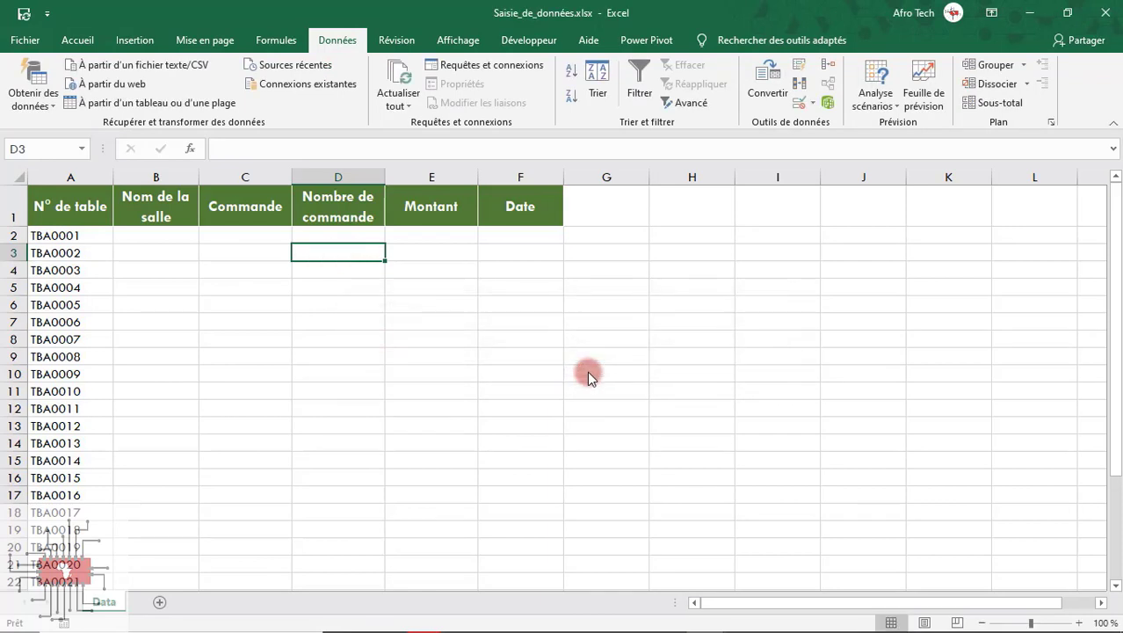
# Step: Open the data validation settings of cell F2 in the Date column and examine the allowed start and end dates
pyautogui.click(514, 235)
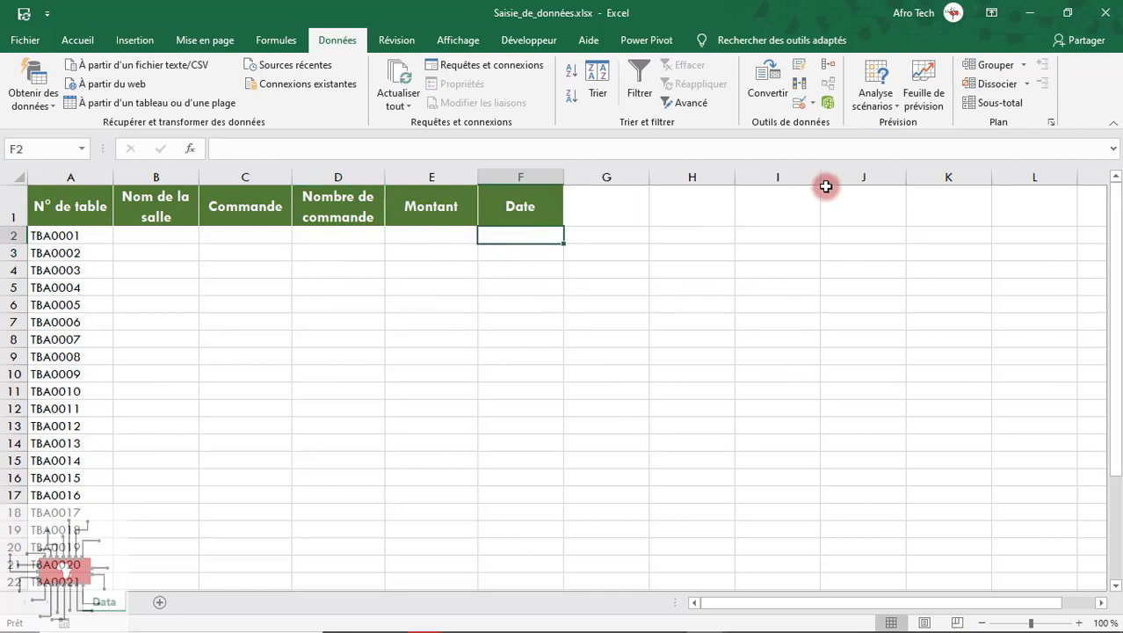
pyautogui.click(809, 102)
pyautogui.click(826, 129)
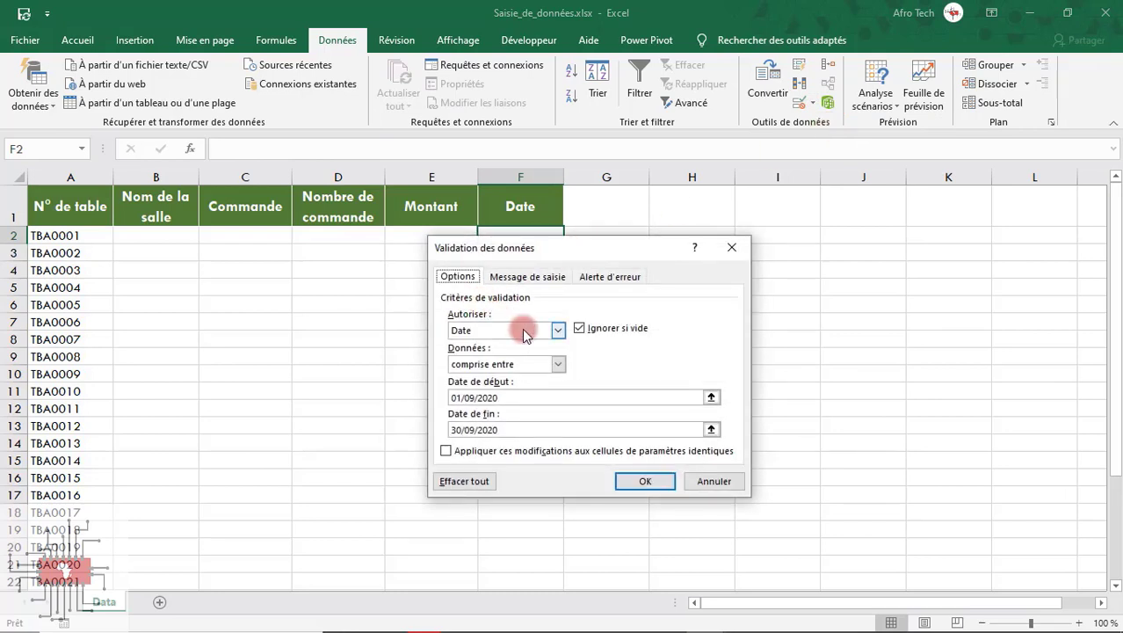
pyautogui.click(544, 397)
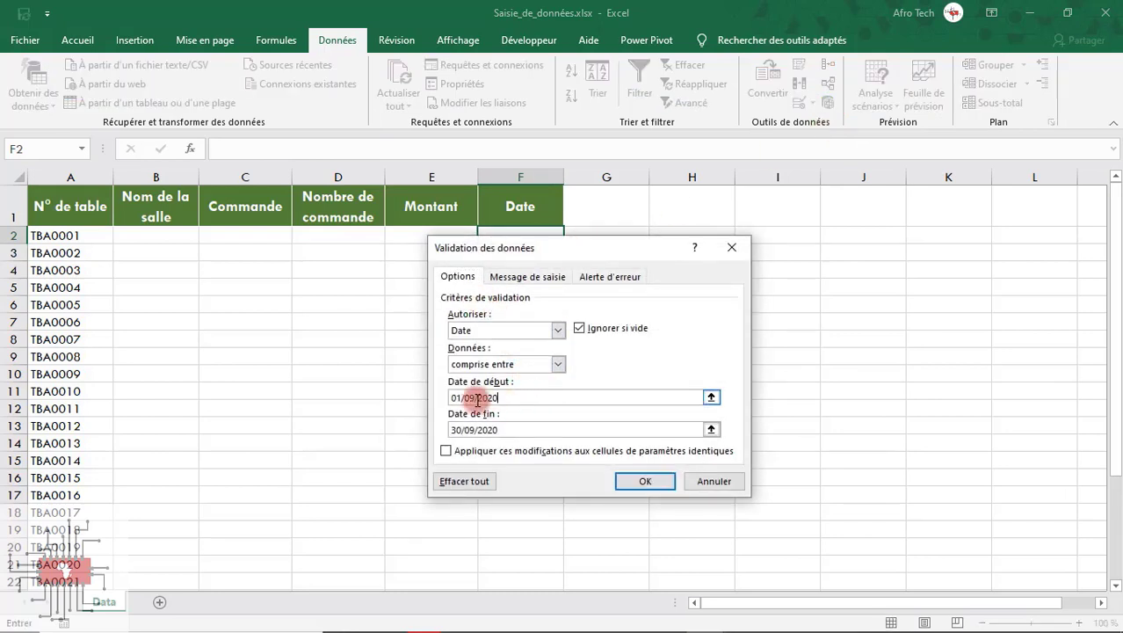
pyautogui.moveTo(475, 400); pyautogui.dragTo(511, 402)
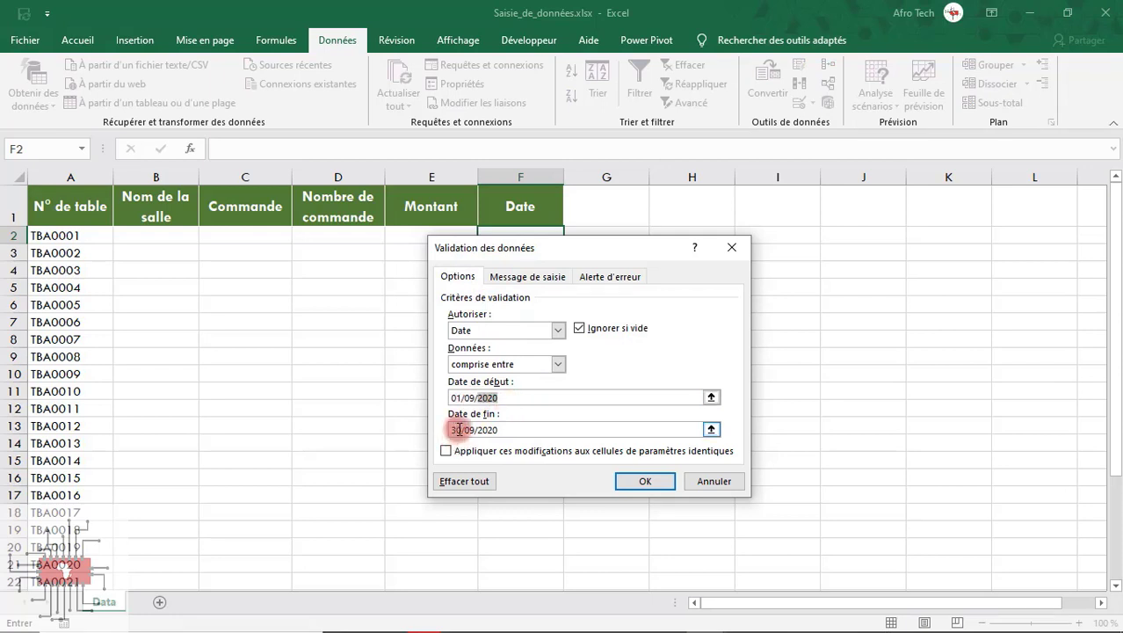
pyautogui.moveTo(450, 431); pyautogui.dragTo(501, 436)
# Step: Give cell F2 an input message titled MESSAGE with the text "Saisir la date"
pyautogui.click(530, 276)
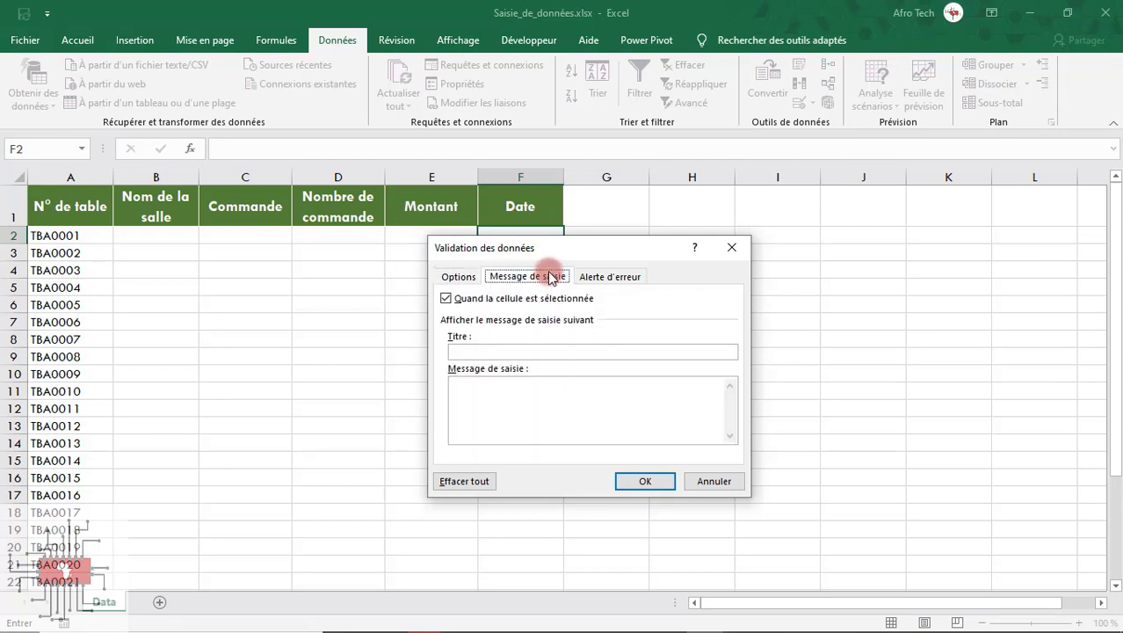
pyautogui.click(511, 353)
pyautogui.write('MEE')
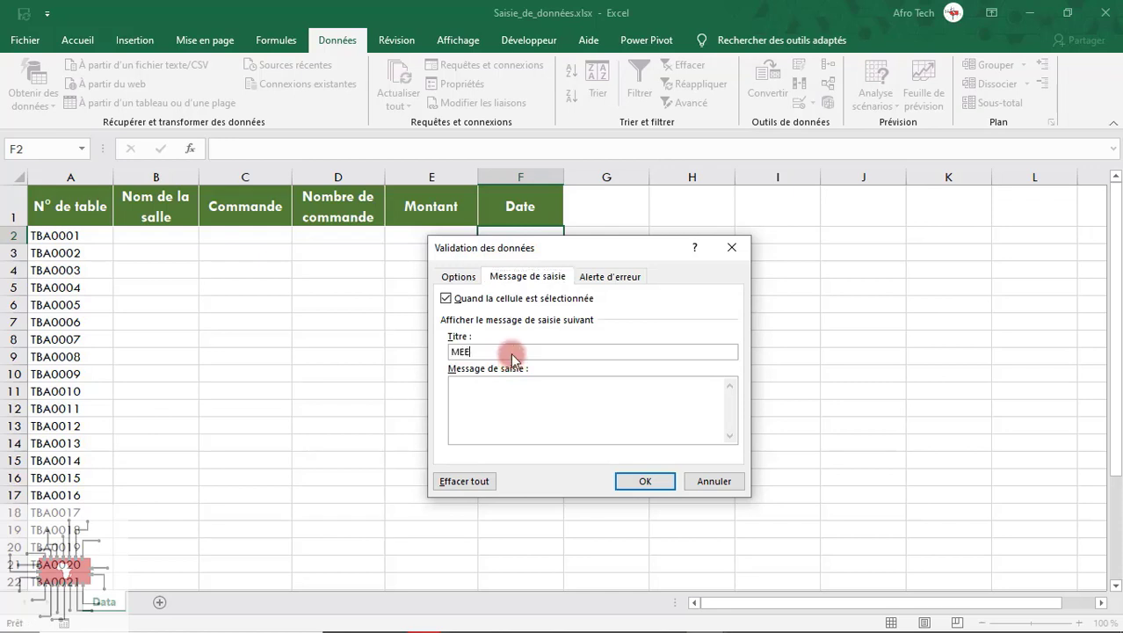
pyautogui.press('BackSpace')
pyautogui.write('SSAG')
pyautogui.click(510, 431)
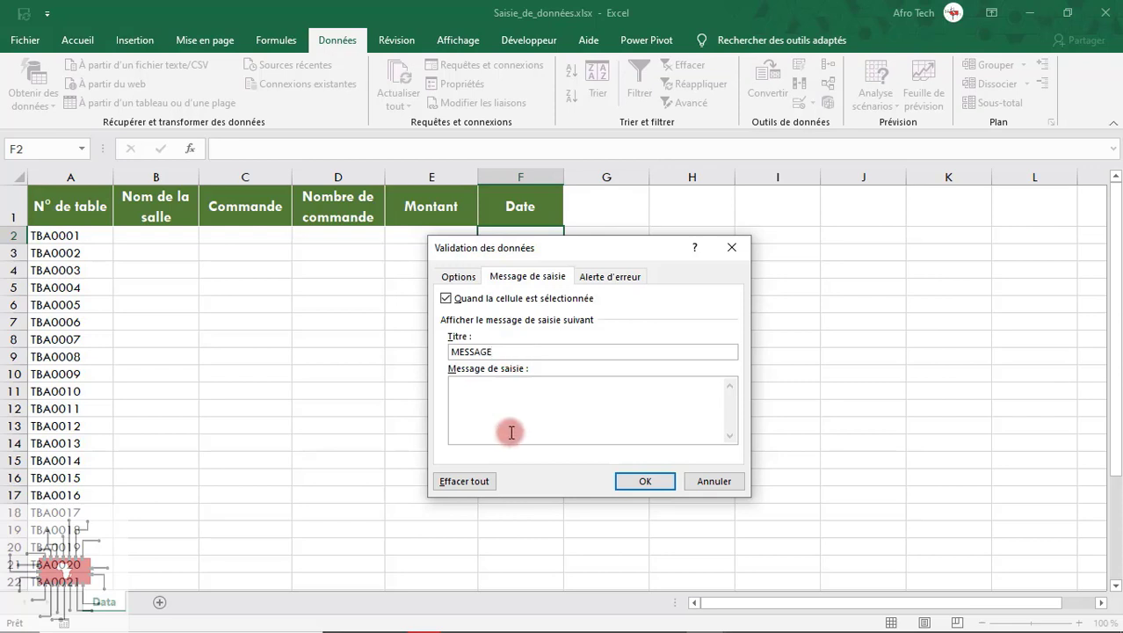
pyautogui.write('Saisir la date')
# Step: Set the error alert style for cell F2 to Informations and apply the validation settings
pyautogui.click(598, 277)
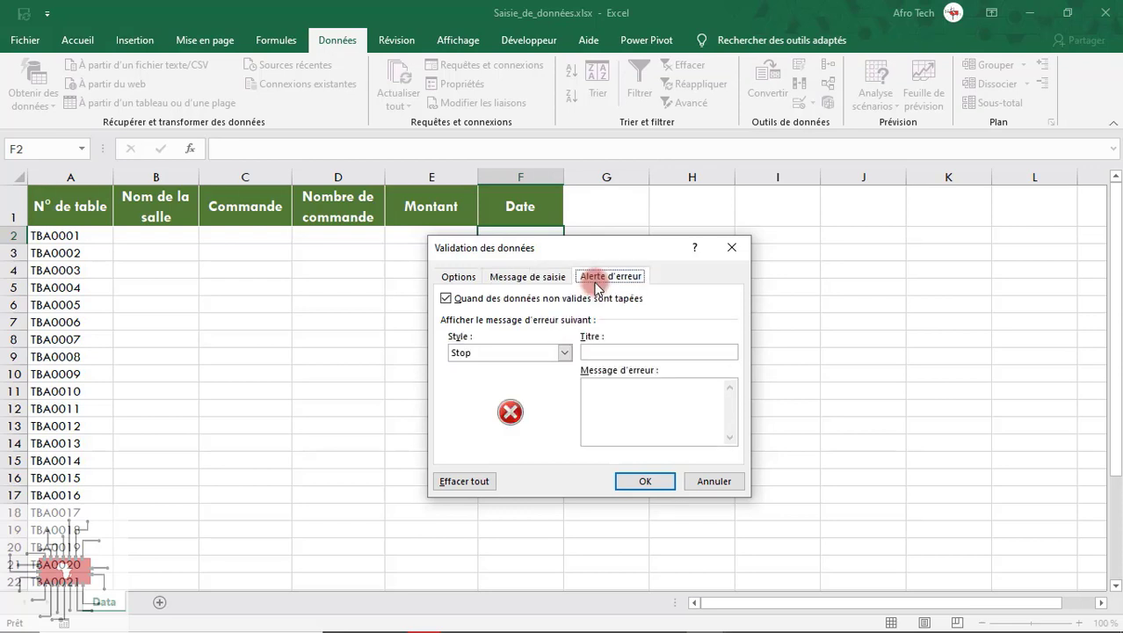
pyautogui.click(486, 352)
pyautogui.click(479, 351)
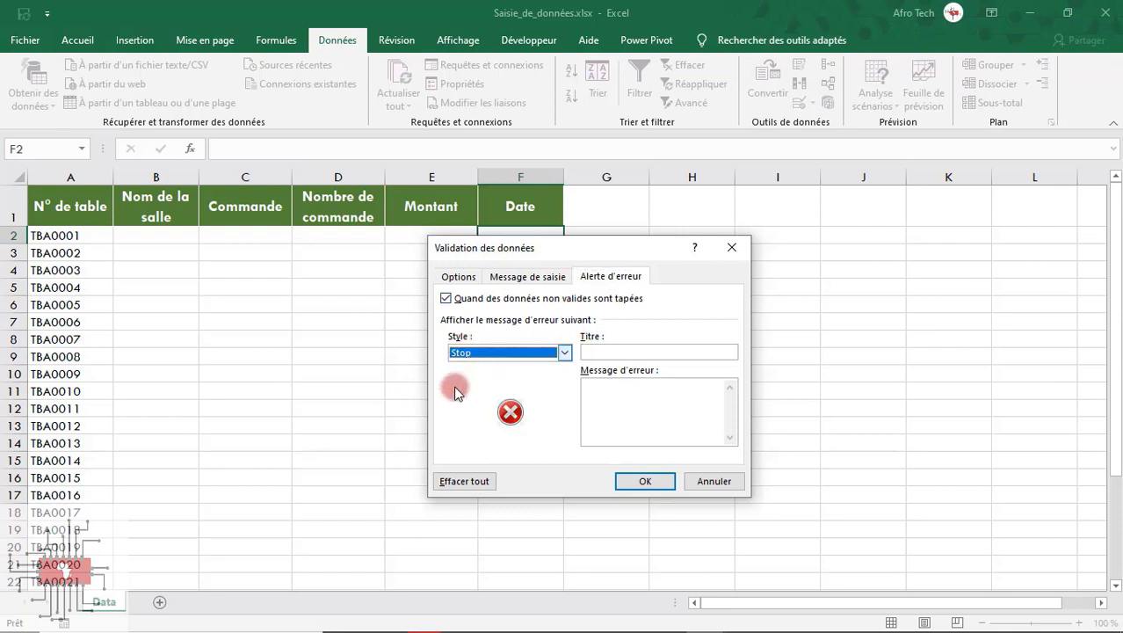
pyautogui.click(465, 352)
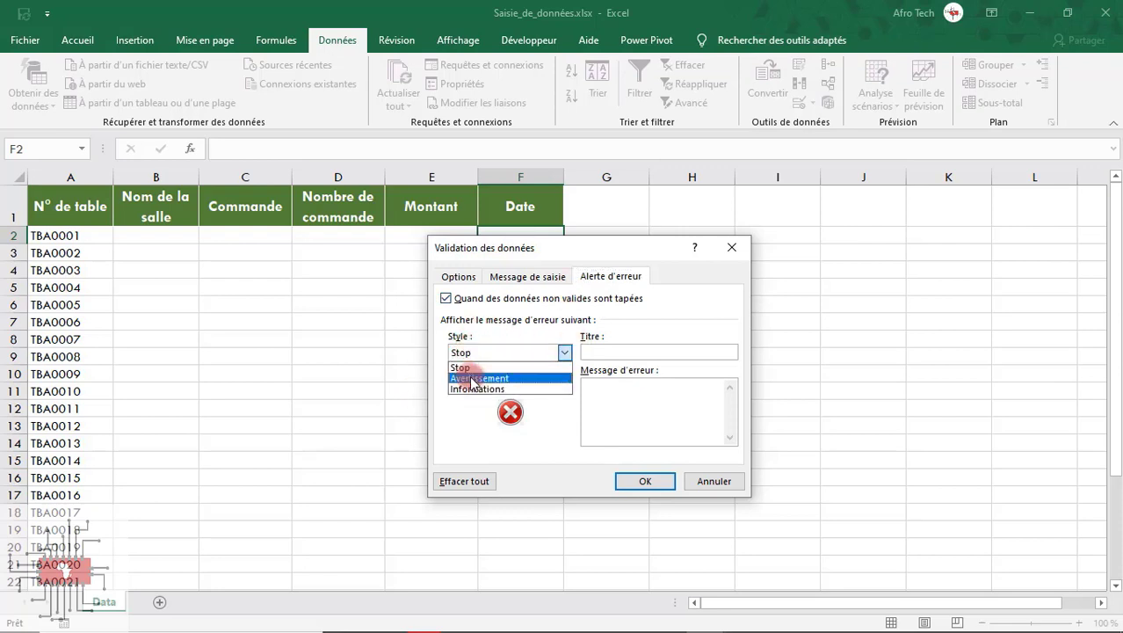
pyautogui.click(469, 375)
pyautogui.click(489, 352)
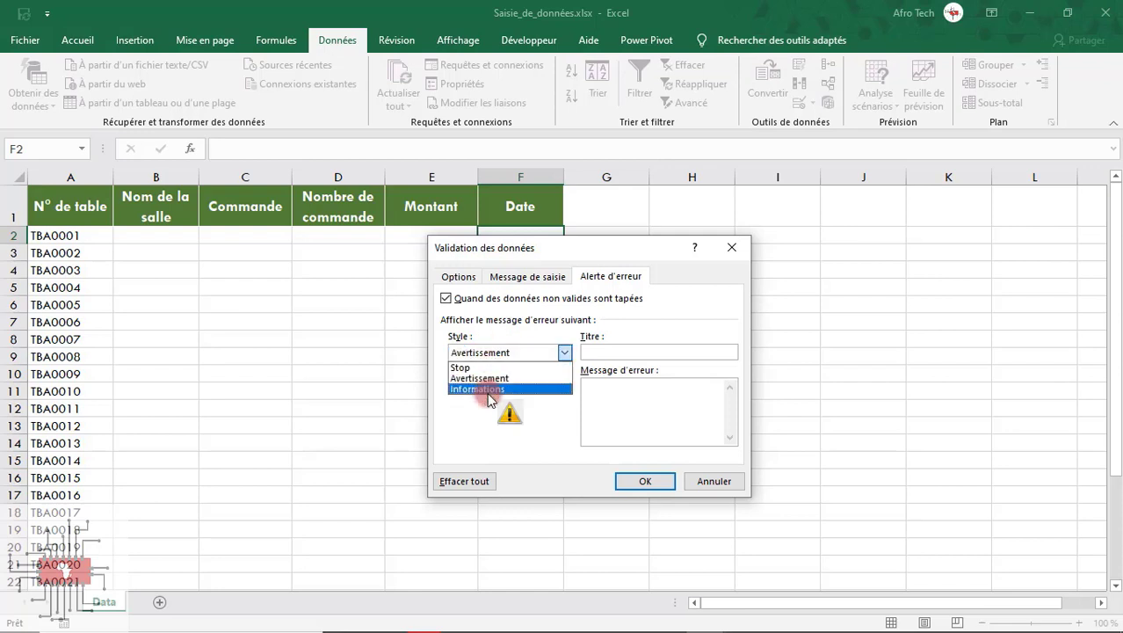
pyautogui.click(489, 396)
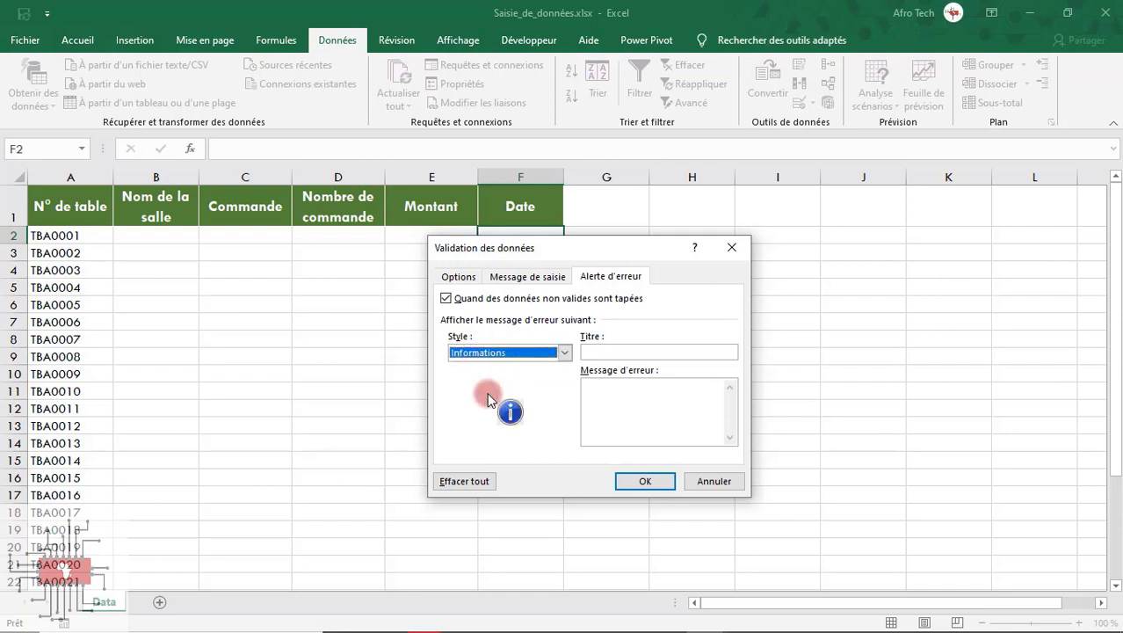
pyautogui.click(604, 353)
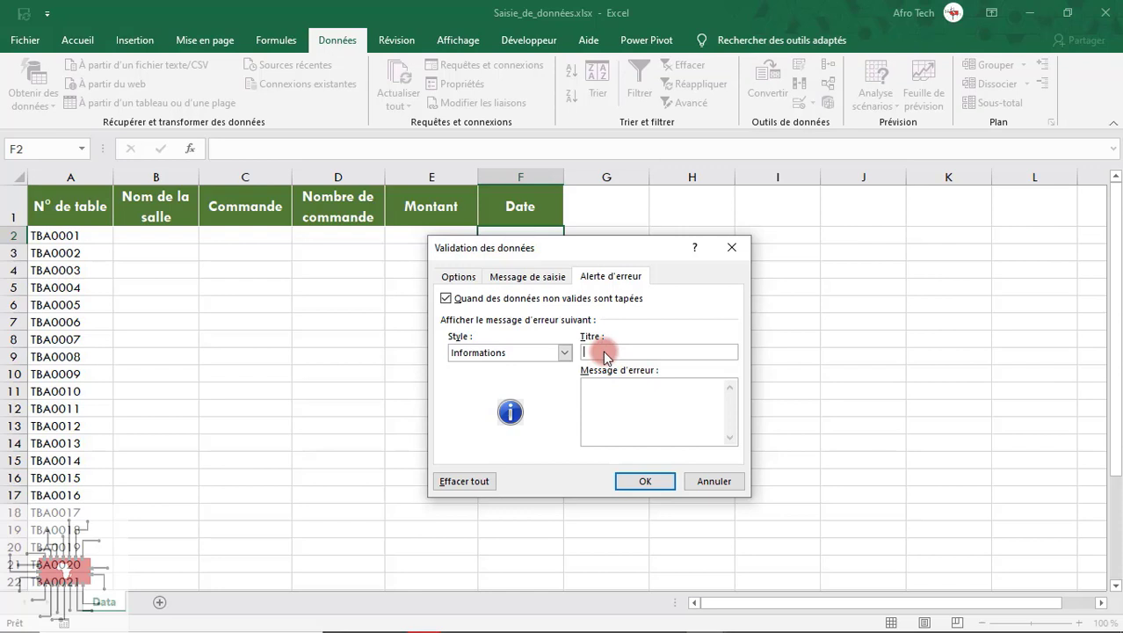
pyautogui.click(619, 411)
pyautogui.click(645, 482)
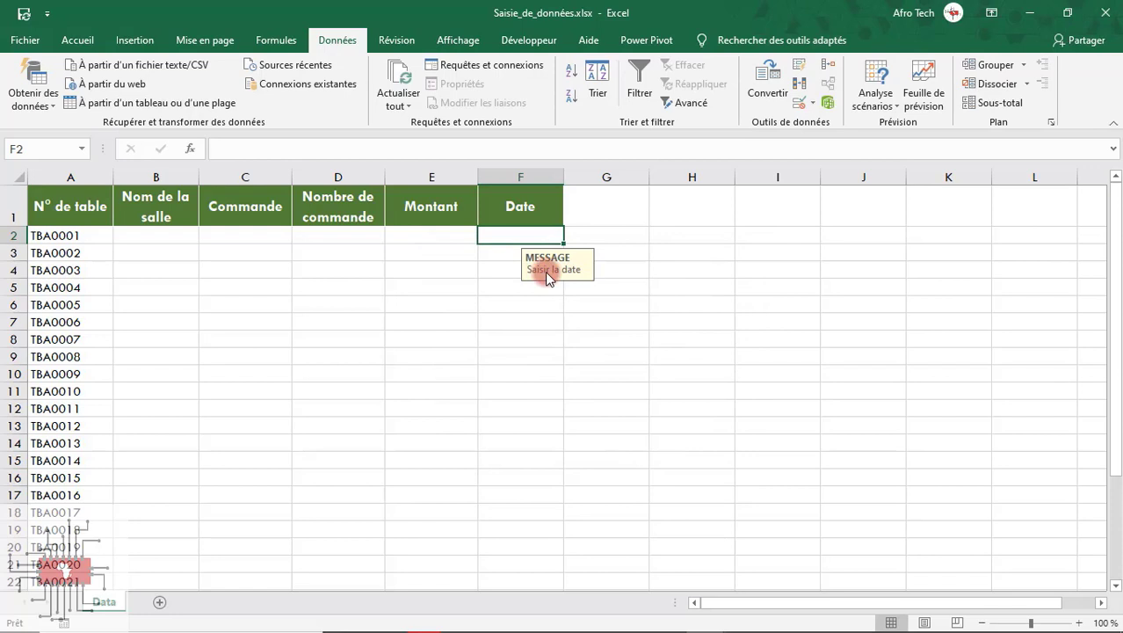
# Step: Try entering "-" in cell F2 to test the date rule's alert, and cancel the entry
pyautogui.write('-')
pyautogui.press('Return')
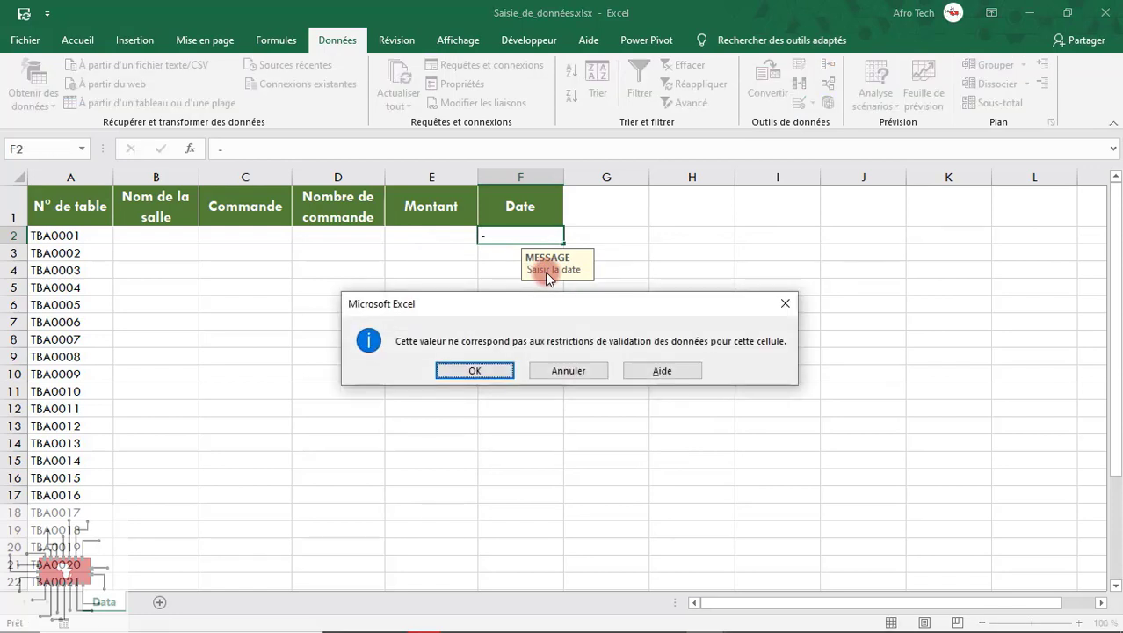
pyautogui.click(571, 369)
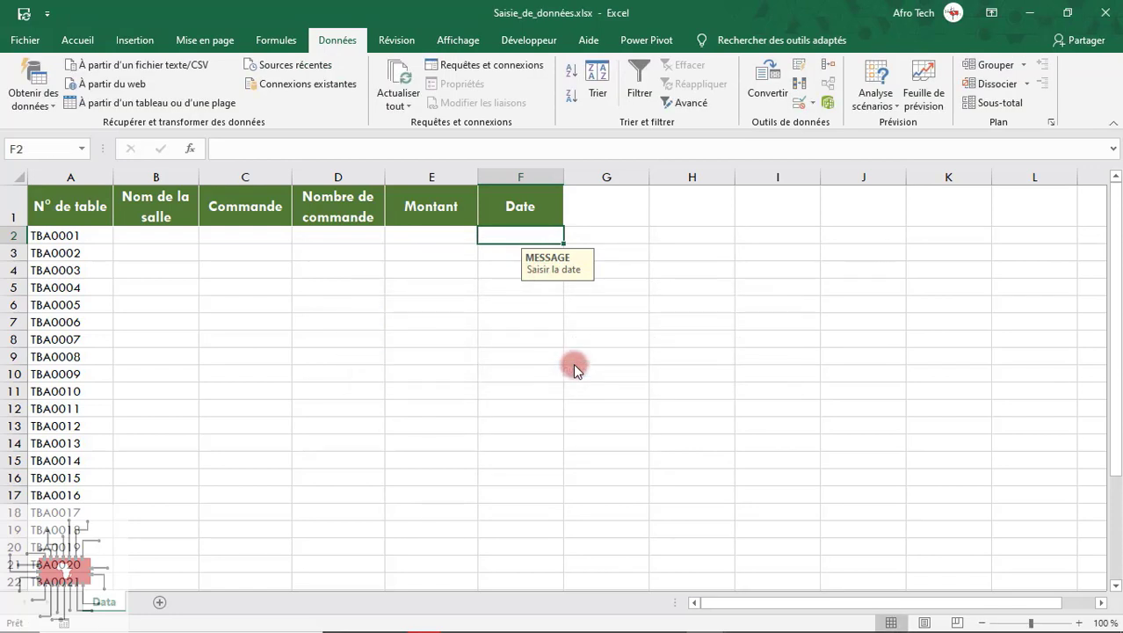
# Step: Enter the date 04/09/2020 in cell F2 and reselect the cell
pyautogui.click(540, 230)
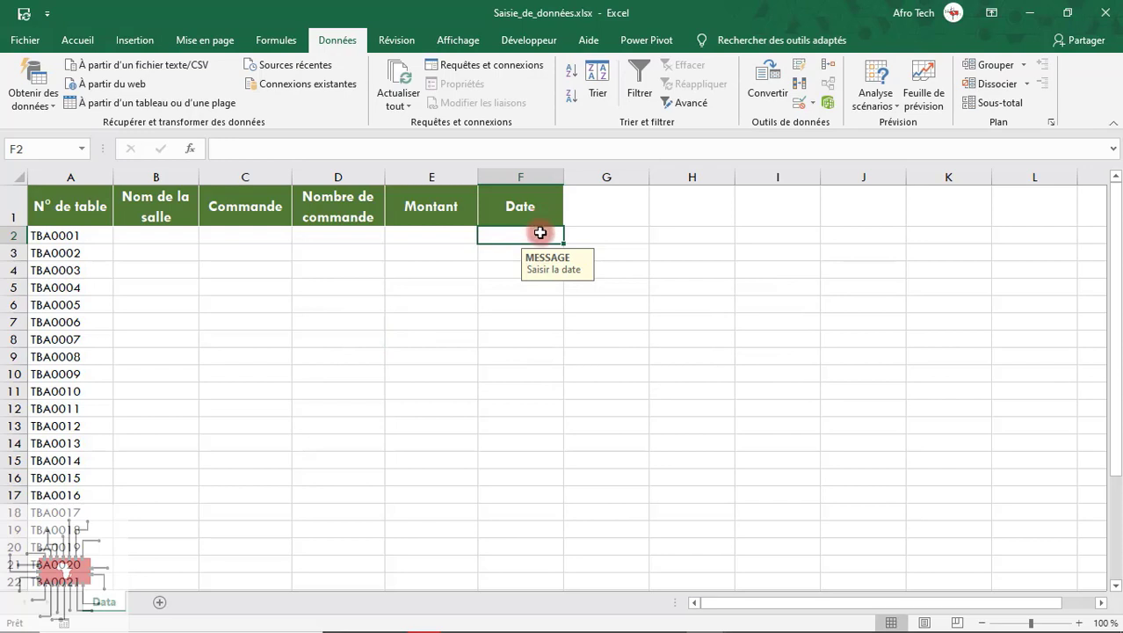
pyautogui.write('0')
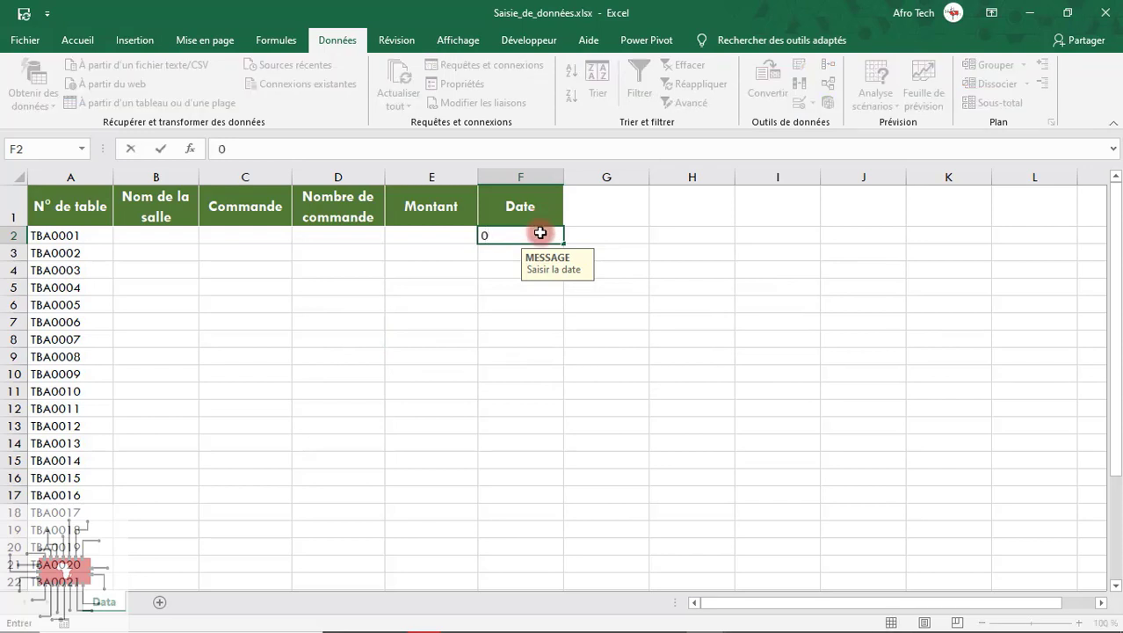
pyautogui.write('4/09/2020')
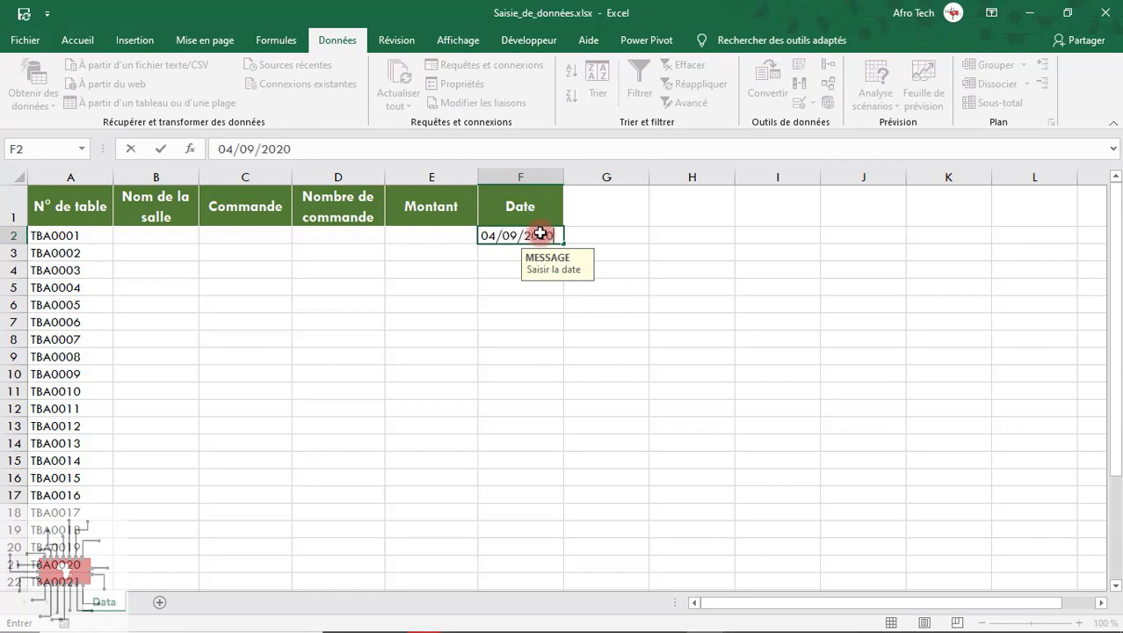
pyautogui.press('Return')
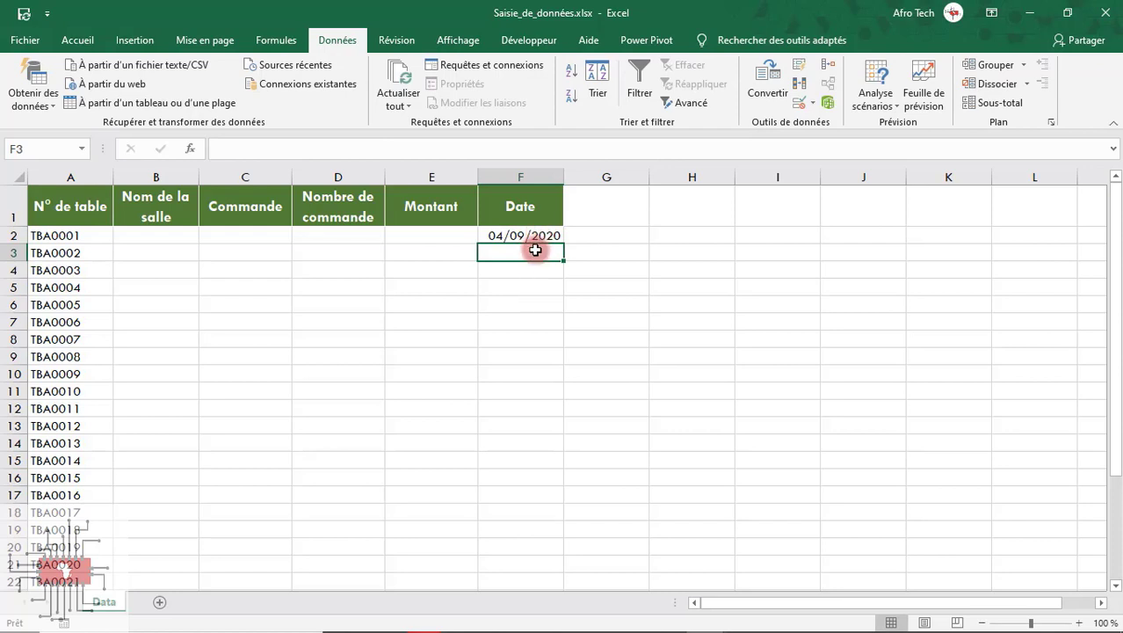
pyautogui.click(539, 230)
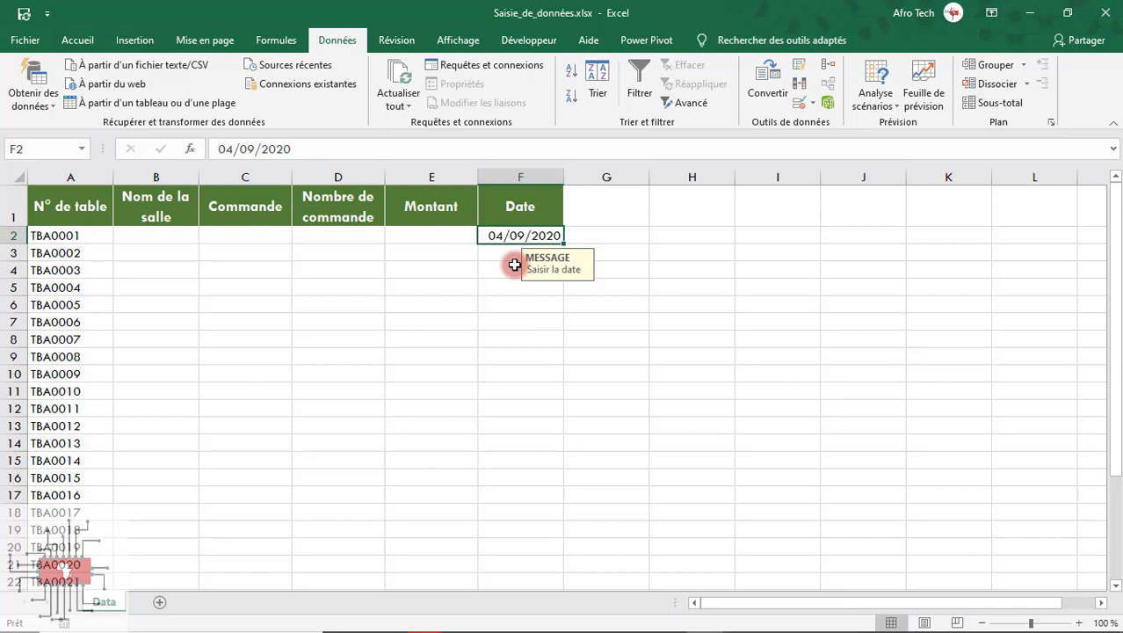
# Step: Add a list (Liste) validation rule to cell C2 with the source CMD1;CMD2;CMD3
pyautogui.click(228, 233)
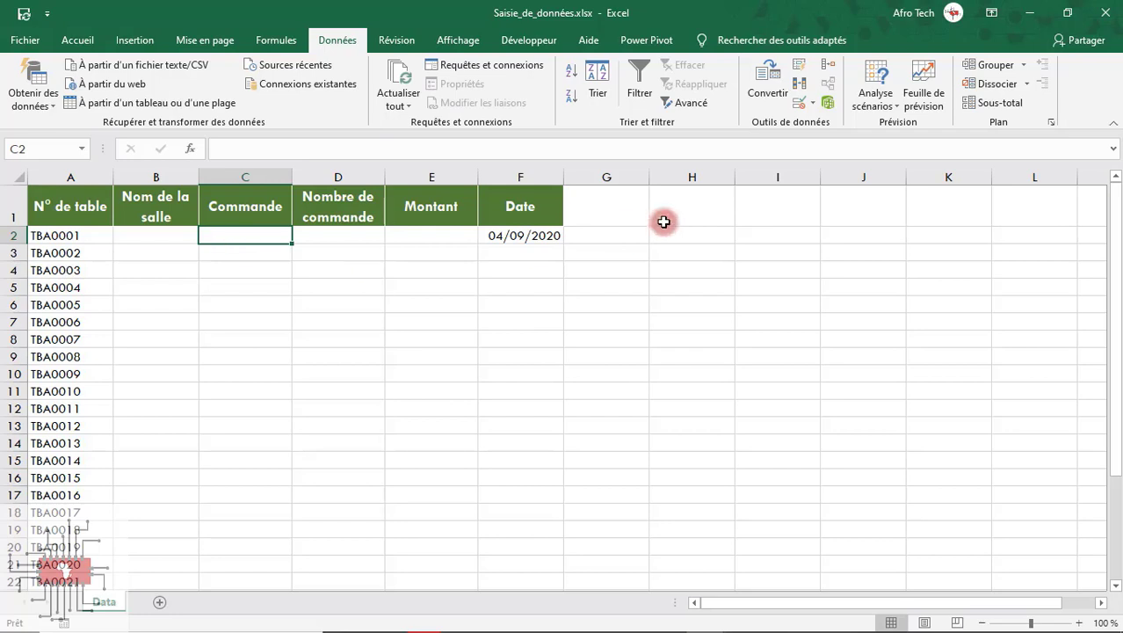
pyautogui.click(813, 105)
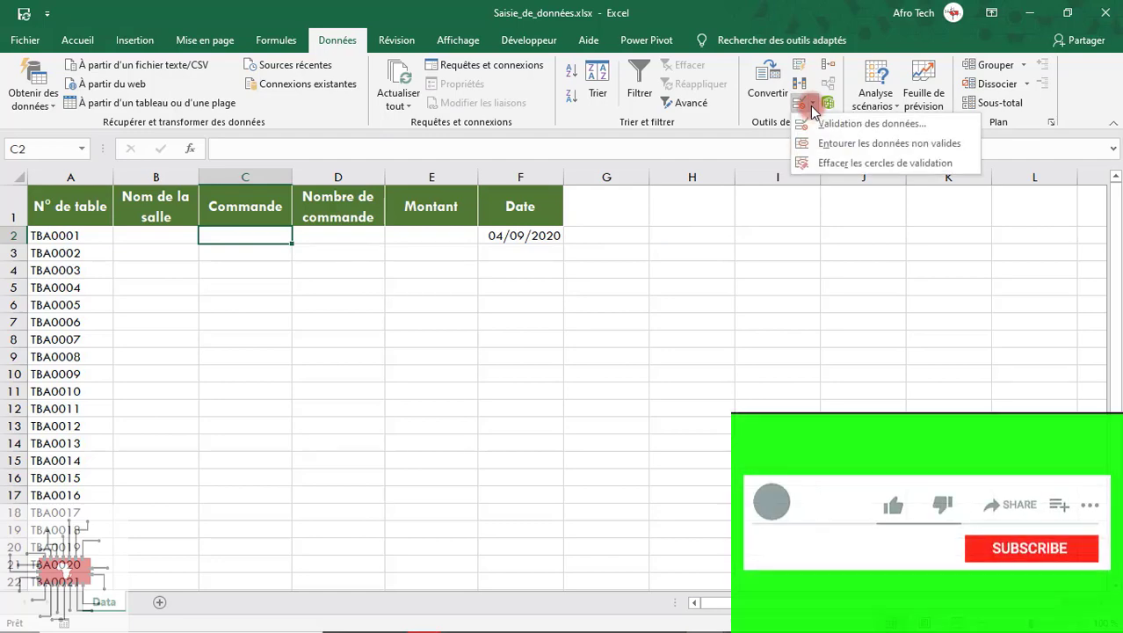
pyautogui.click(825, 127)
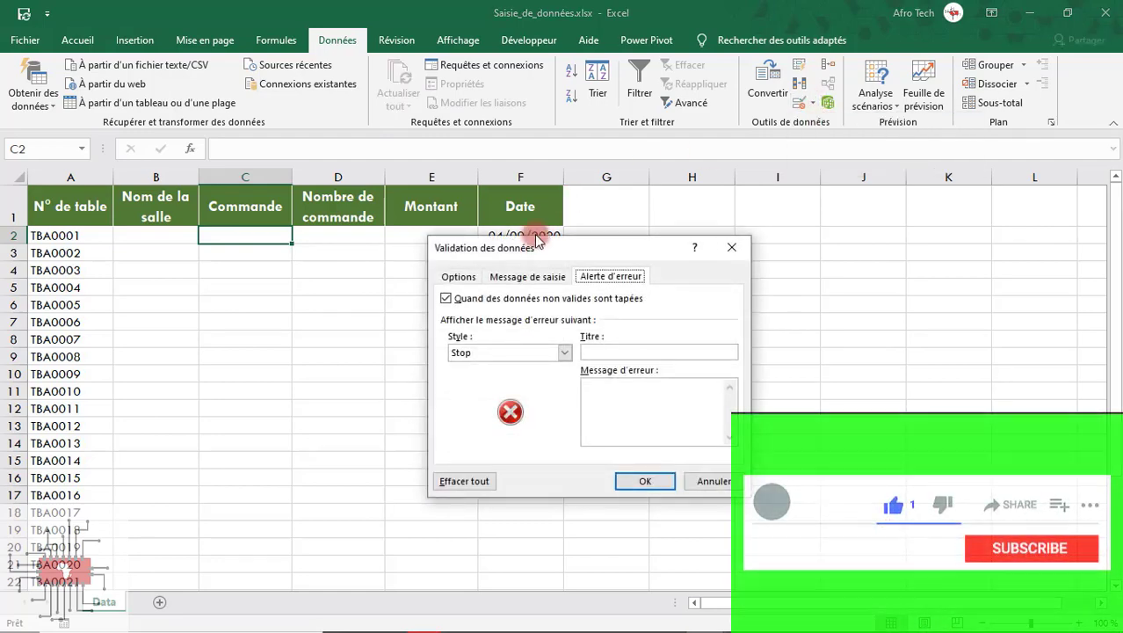
pyautogui.click(458, 276)
pyautogui.click(505, 325)
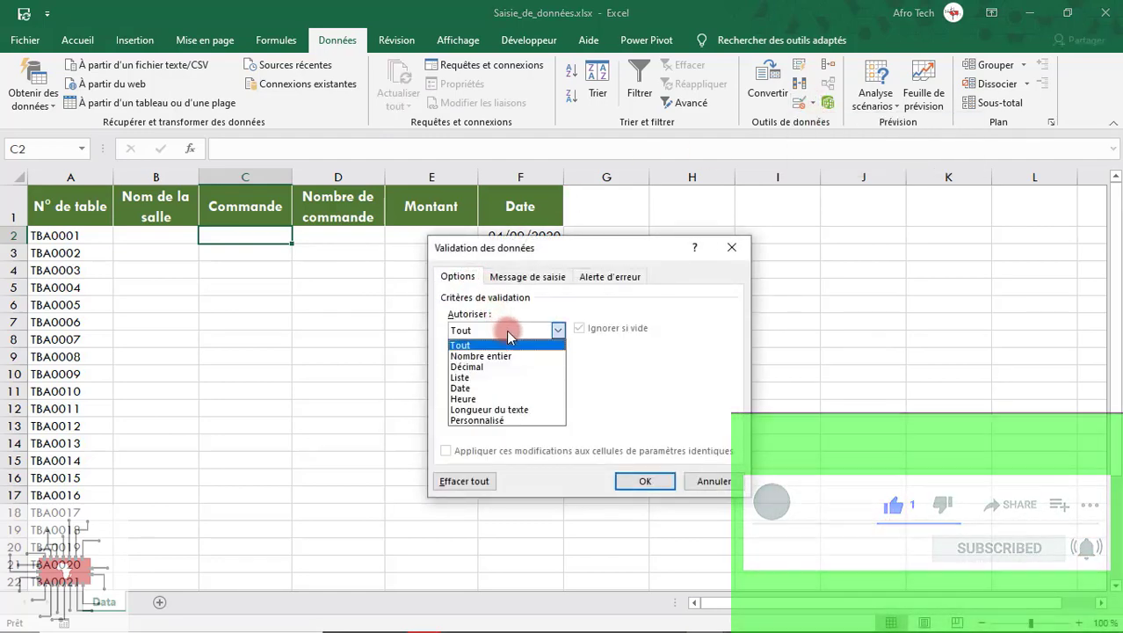
pyautogui.click(507, 382)
pyautogui.click(510, 396)
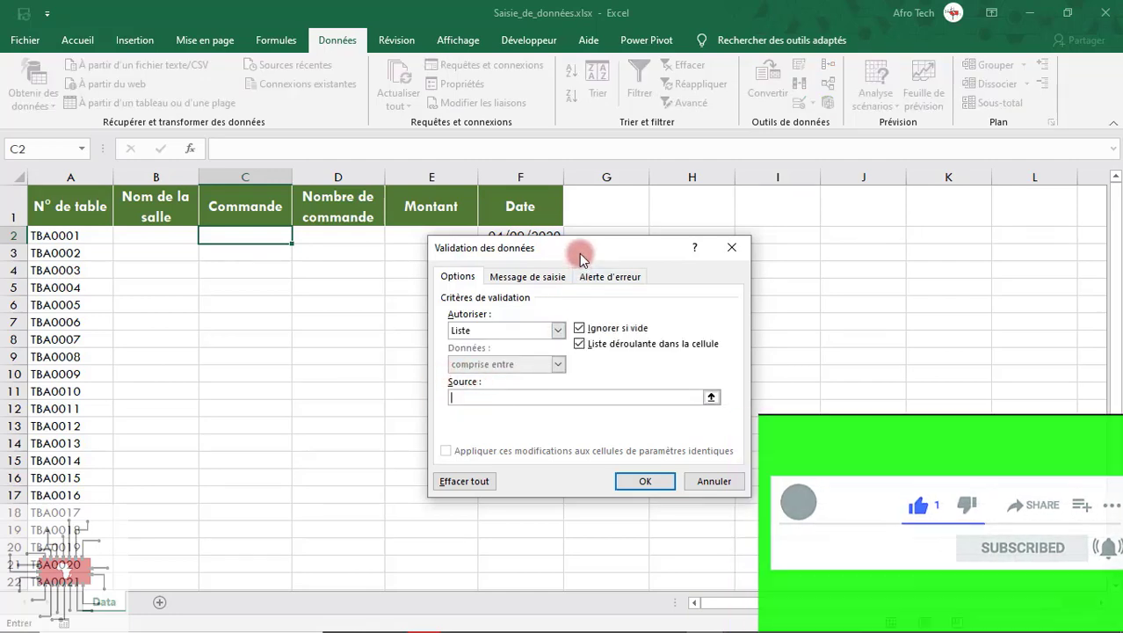
pyautogui.moveTo(579, 253); pyautogui.dragTo(577, 305)
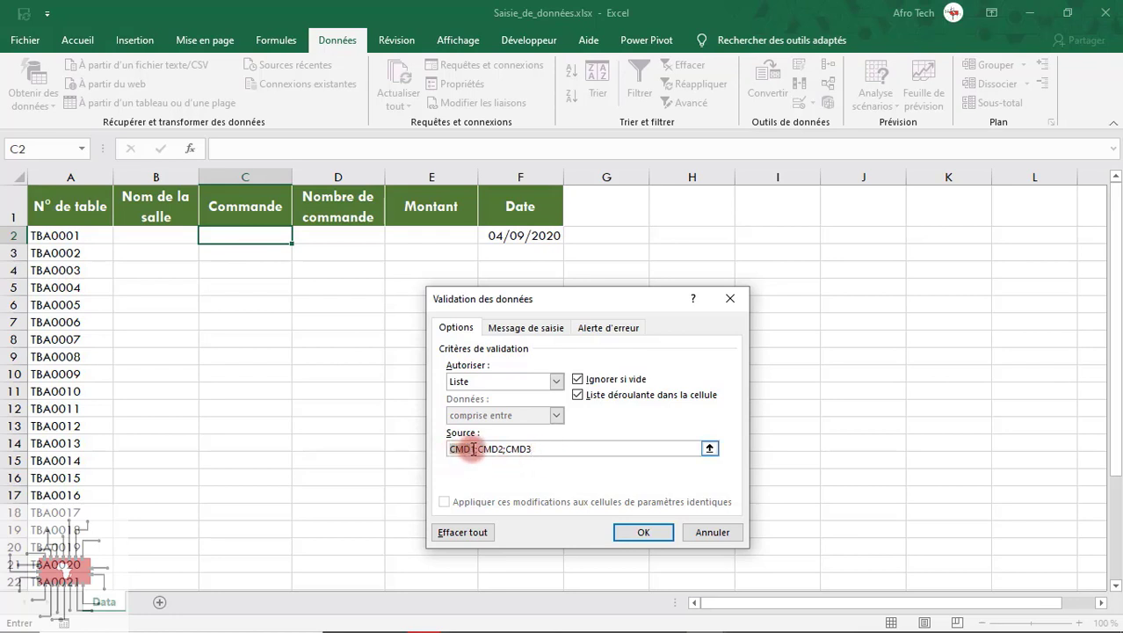
pyautogui.moveTo(477, 449); pyautogui.dragTo(534, 449)
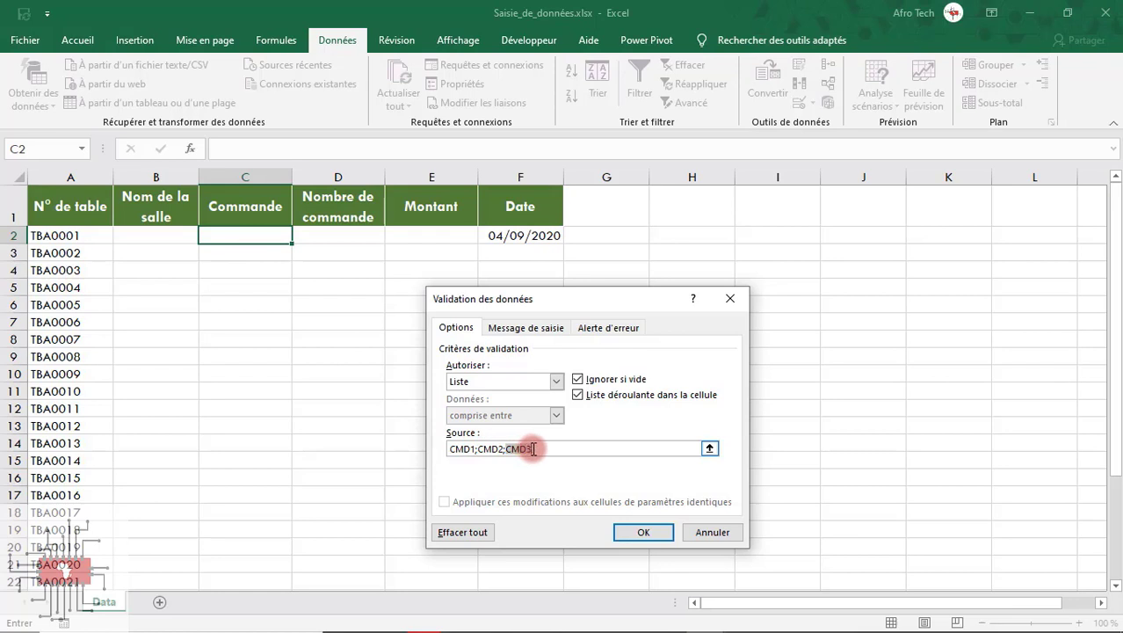
pyautogui.click(643, 532)
# Step: Test the drop-down list in C2 by choosing CMD1 and CMD2, and clear the cell
pyautogui.click(344, 290)
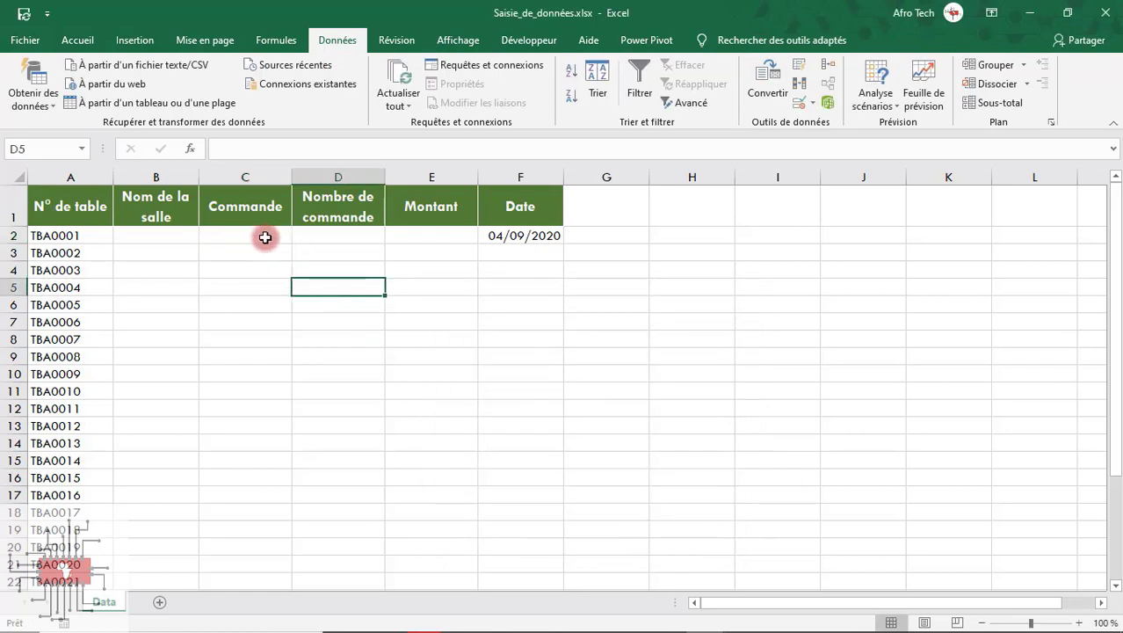
pyautogui.click(270, 237)
pyautogui.click(299, 234)
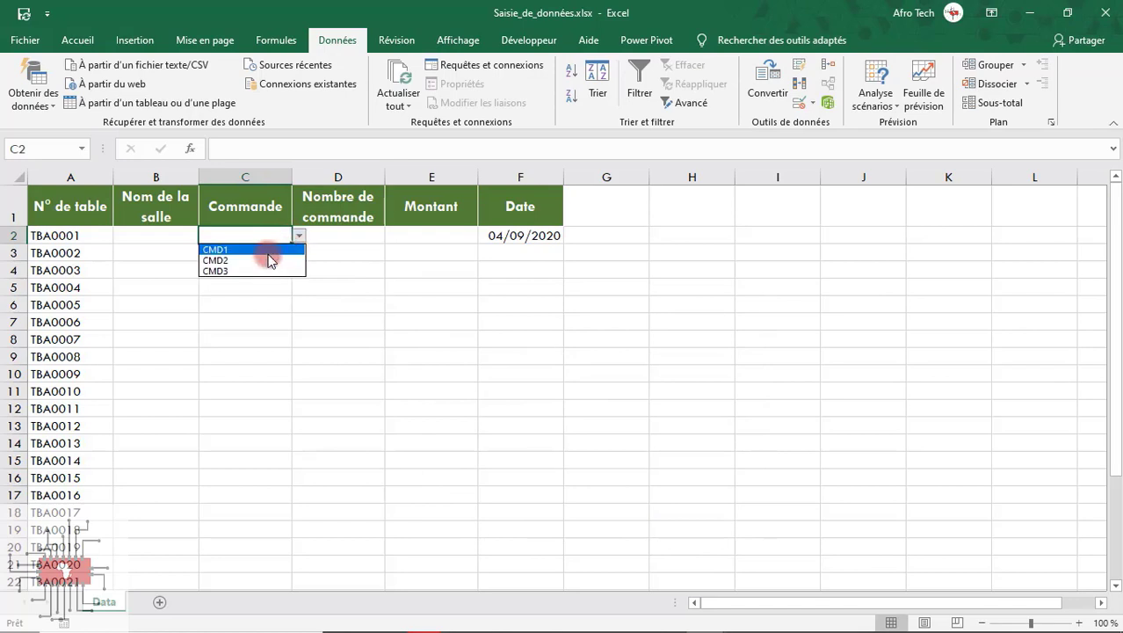
pyautogui.click(265, 250)
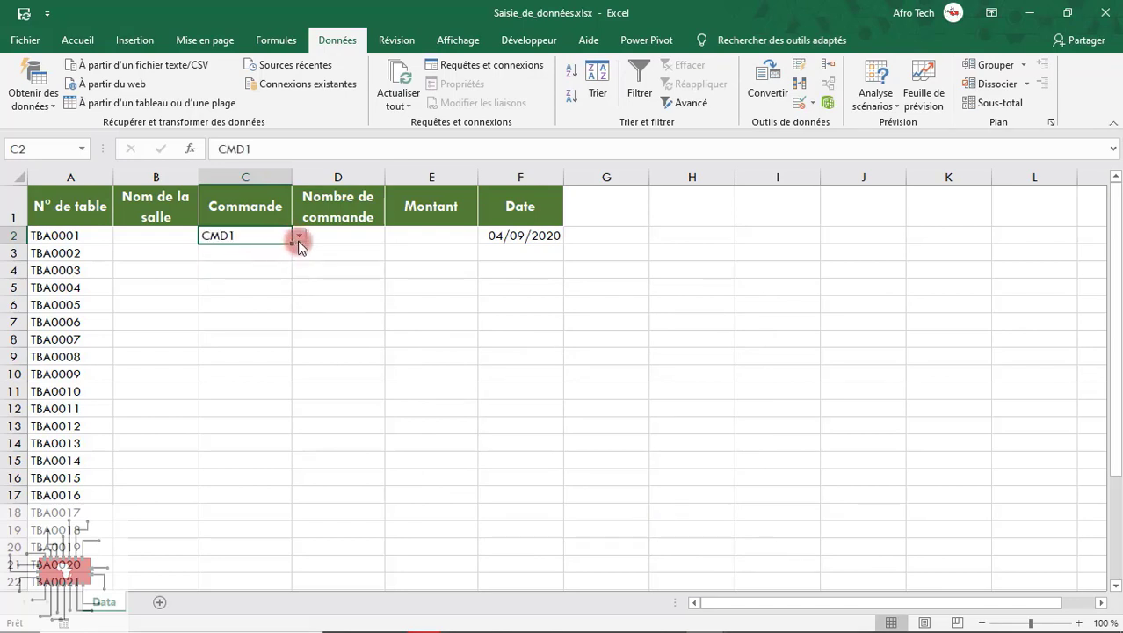
pyautogui.click(299, 235)
pyautogui.click(279, 261)
pyautogui.press('Delete')
# Step: Fill cell C2 down through C31 to copy its list validation, and open the drop-down list in C22 to check it
pyautogui.moveTo(292, 245); pyautogui.dragTo(296, 554)
pyautogui.click(312, 471)
pyautogui.click(283, 397)
pyautogui.click(299, 401)
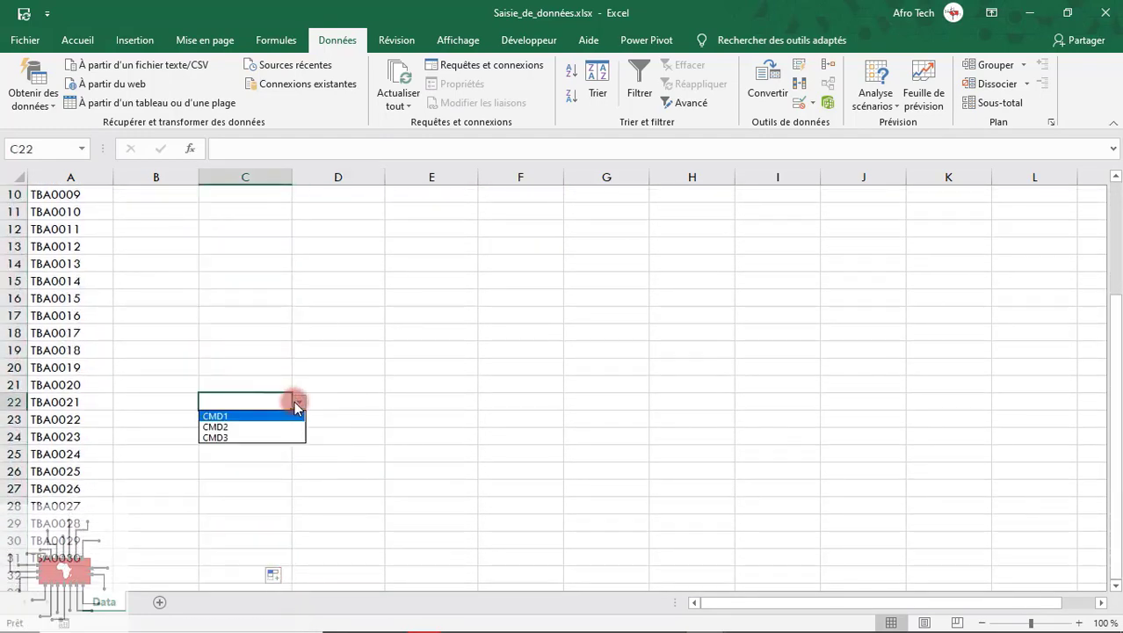
pyautogui.moveTo(1116, 404); pyautogui.dragTo(1113, 172)
pyautogui.click(247, 284)
pyautogui.click(258, 236)
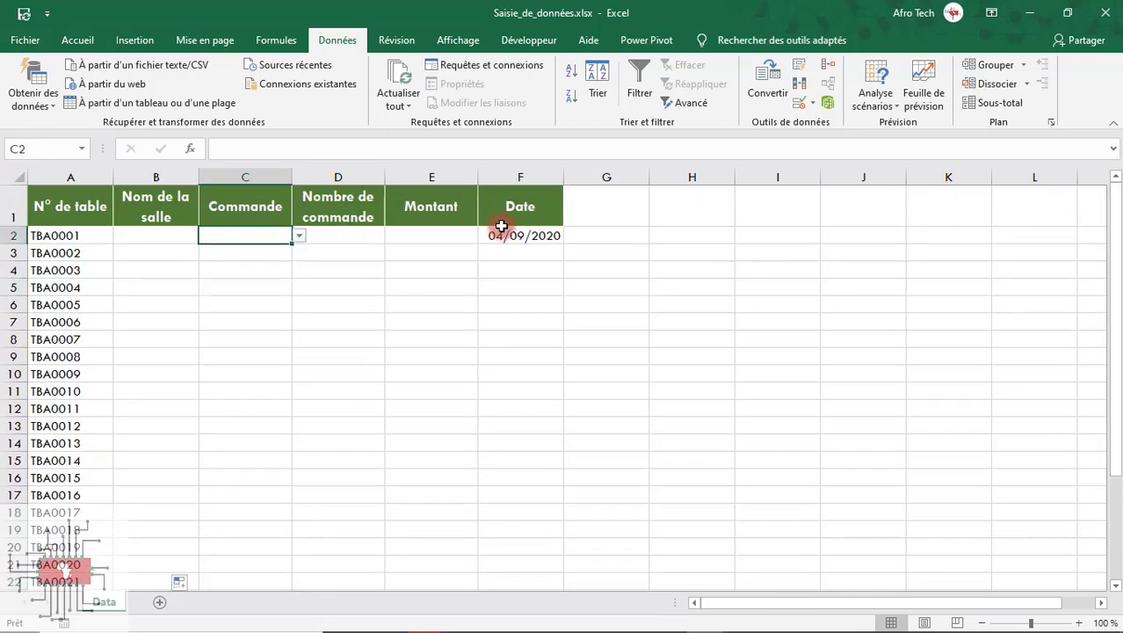
pyautogui.click(417, 229)
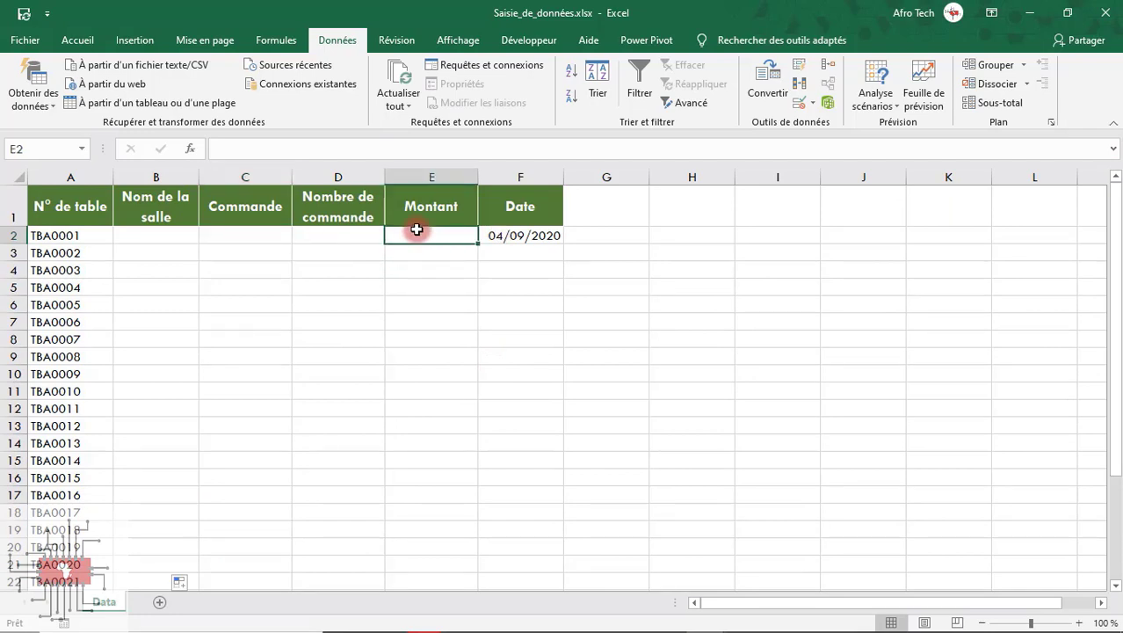
pyautogui.click(833, 235)
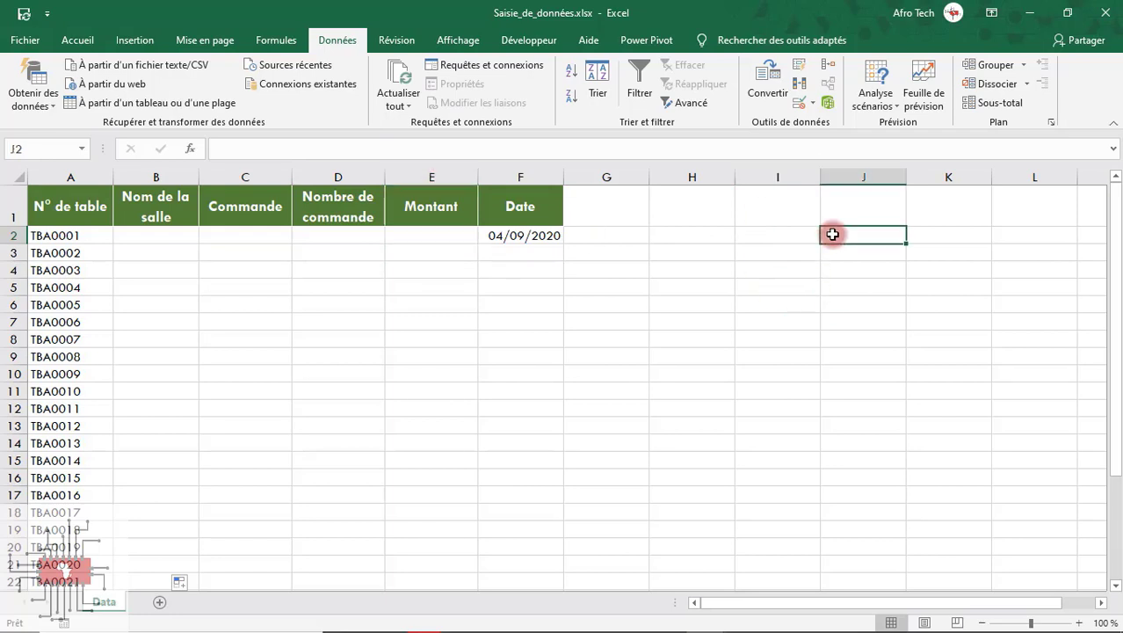
pyautogui.write('5')
pyautogui.press('Return')
pyautogui.press('Return')
pyautogui.press('Return')
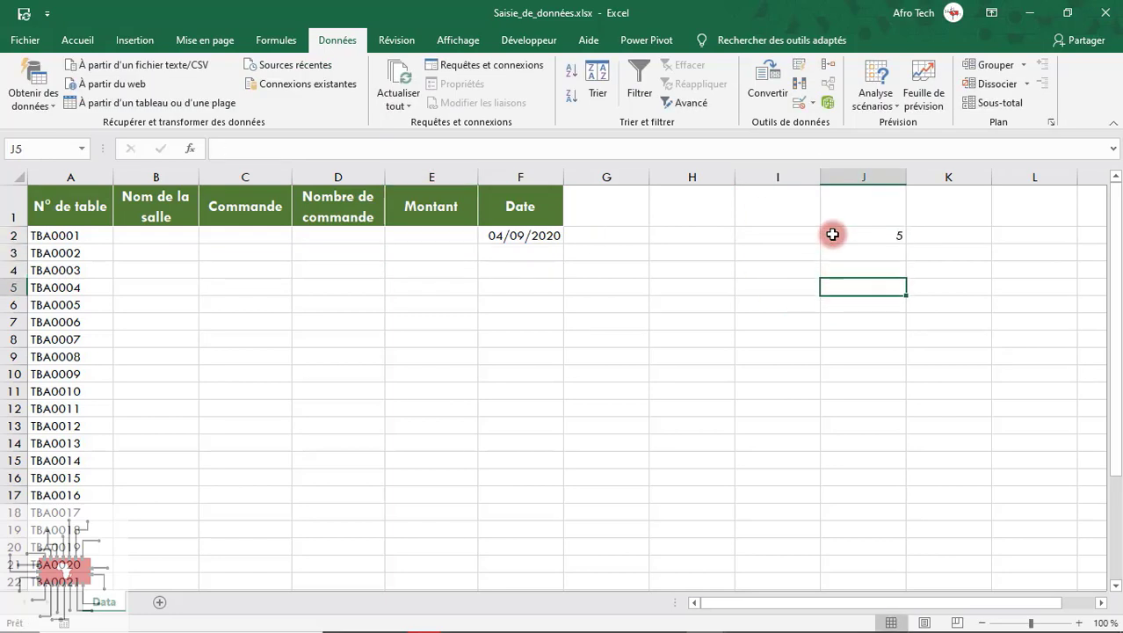
# Step: Enter the amounts 5000, 10000 and 70000 in cells J2 to J4 as a source list
pyautogui.click(832, 234)
pyautogui.write('5000')
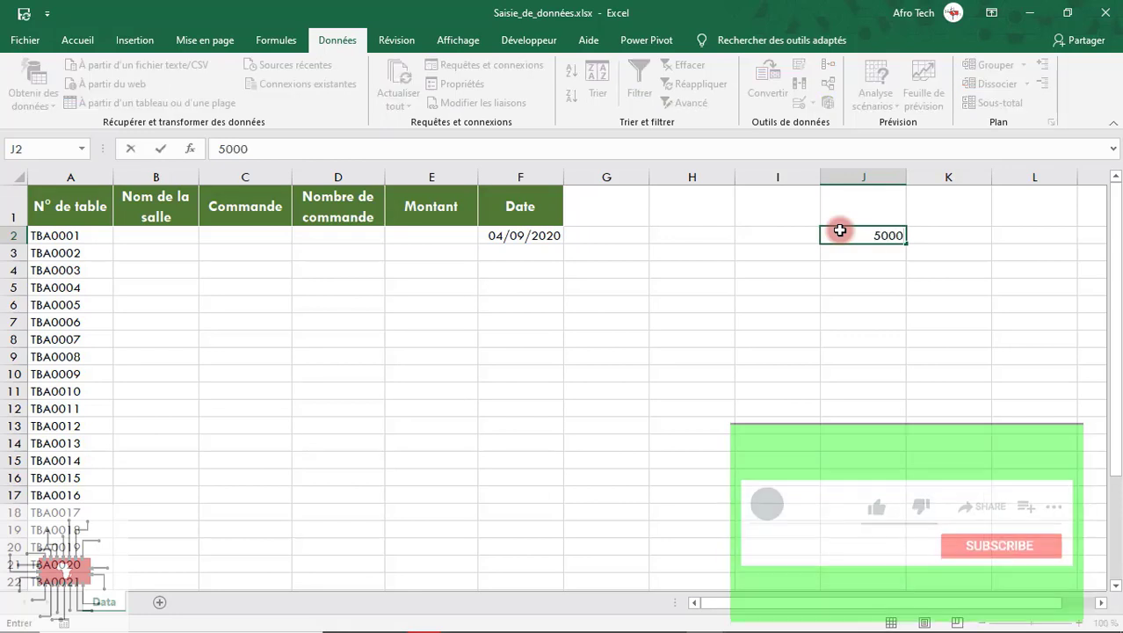
pyautogui.press('Return')
pyautogui.write('10')
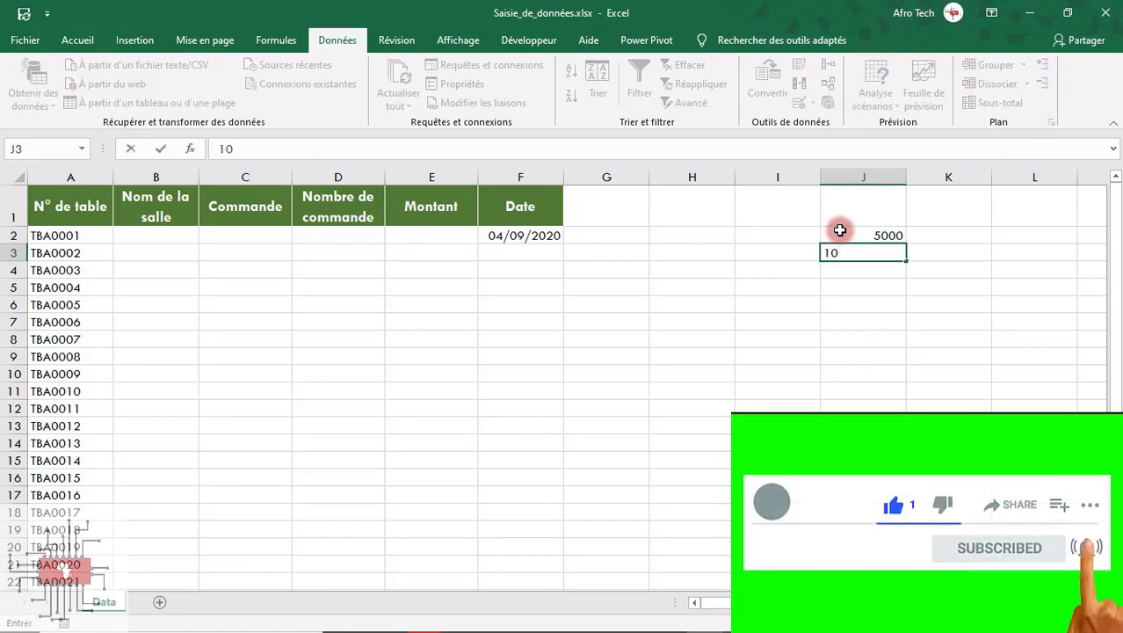
pyautogui.write('000')
pyautogui.press('Return')
pyautogui.write('7')
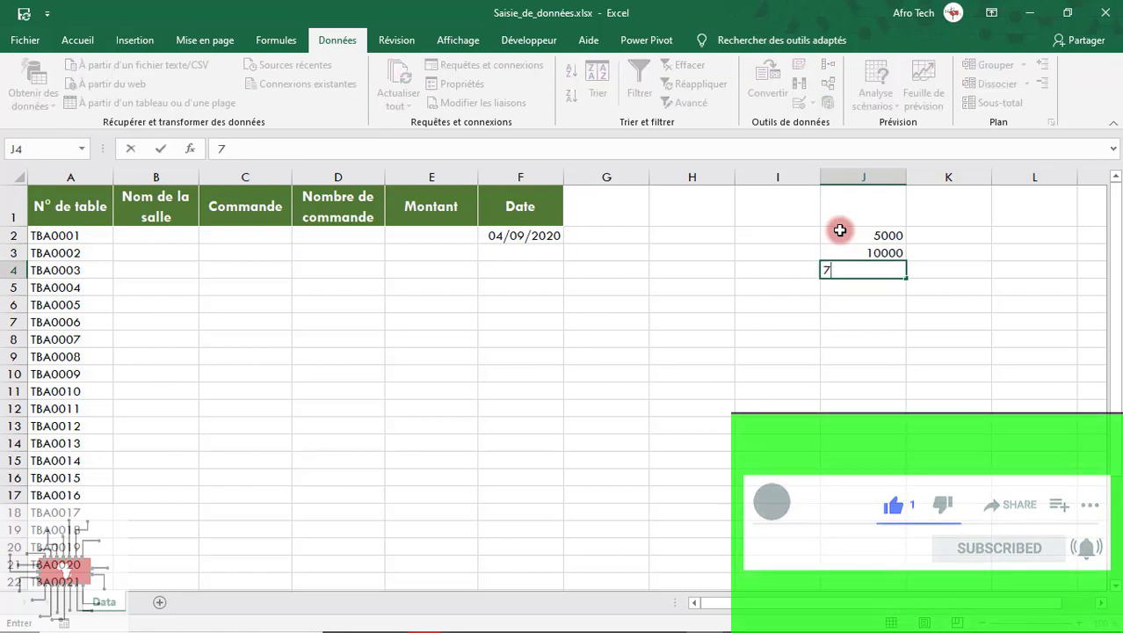
pyautogui.write('0000')
pyautogui.press('Return')
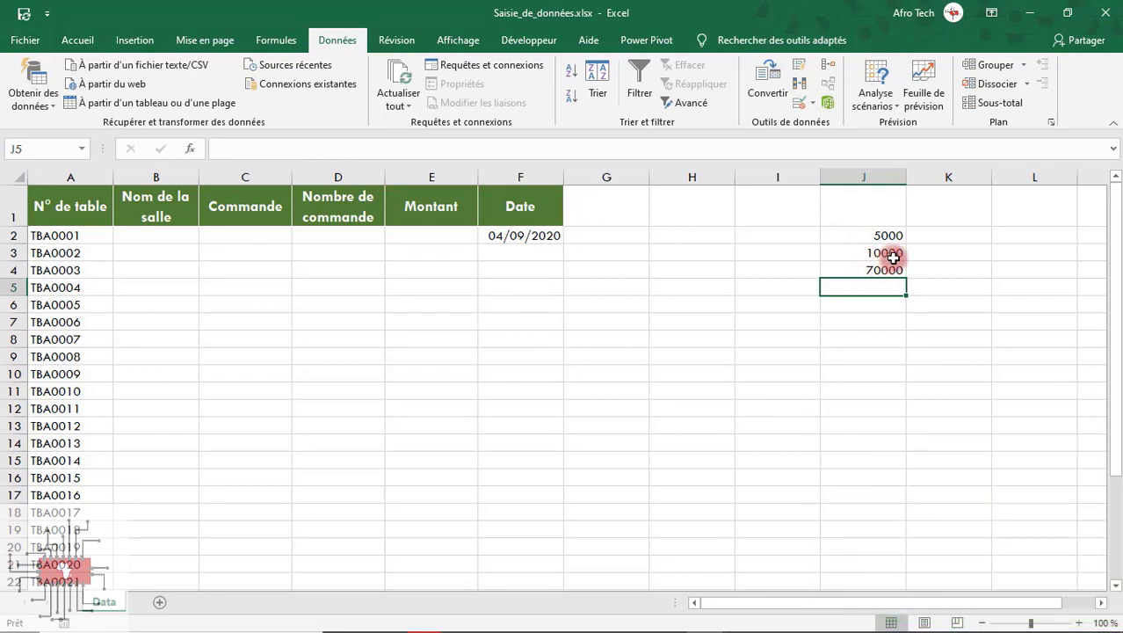
# Step: Add a list (Liste) validation rule to cell E2 in the Montant column with the source =$J$2:$J$4
pyautogui.click(459, 234)
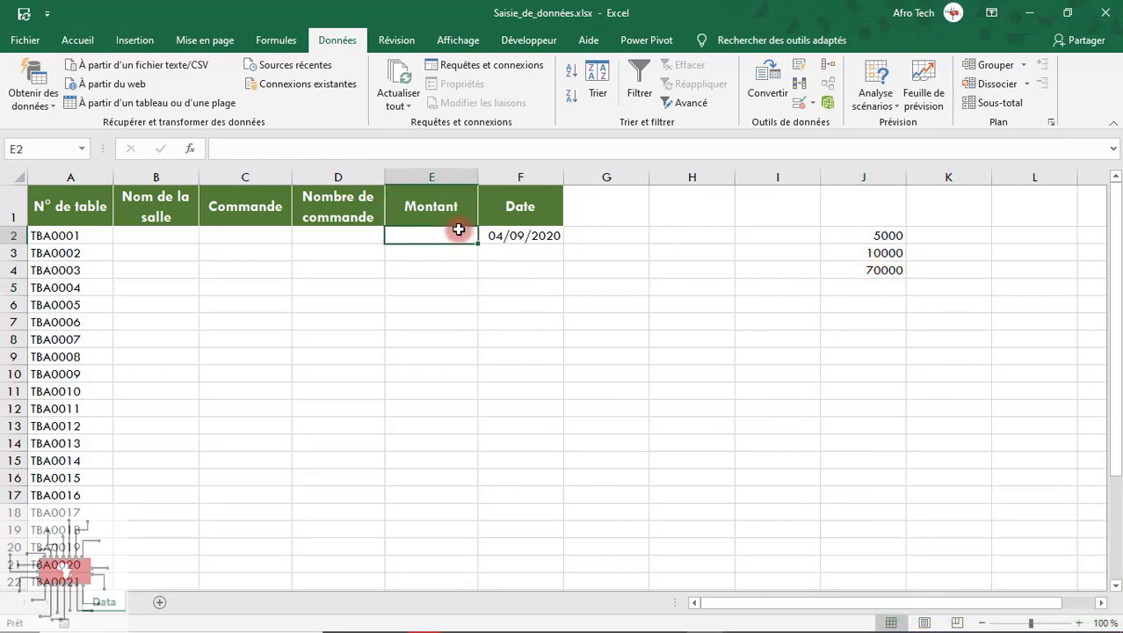
pyautogui.click(813, 104)
pyautogui.click(819, 124)
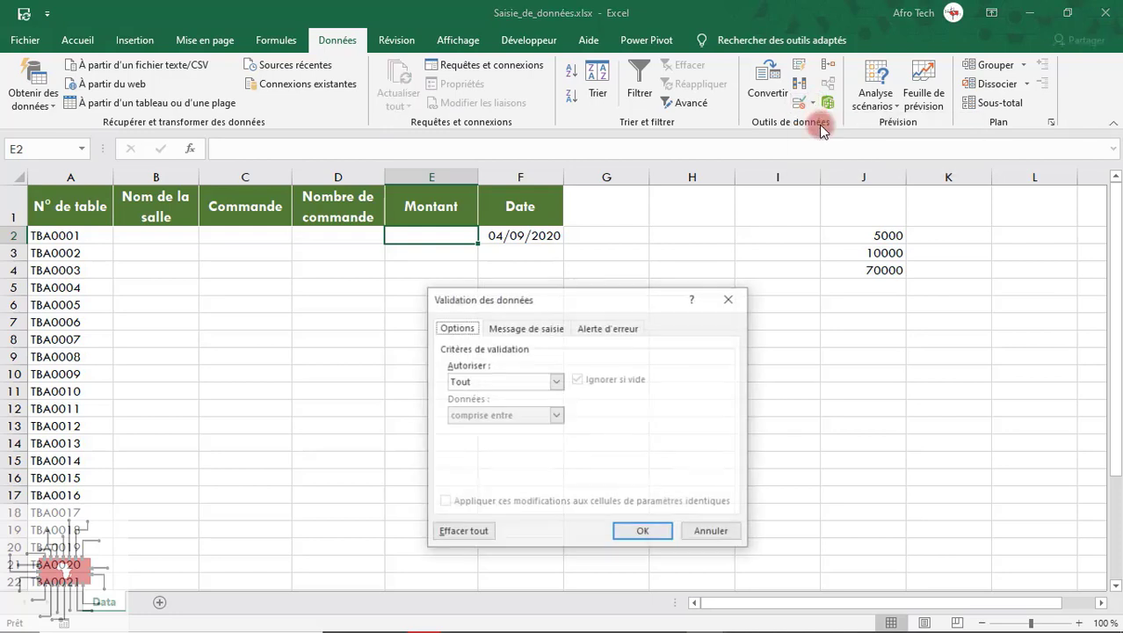
pyautogui.click(519, 381)
pyautogui.click(494, 427)
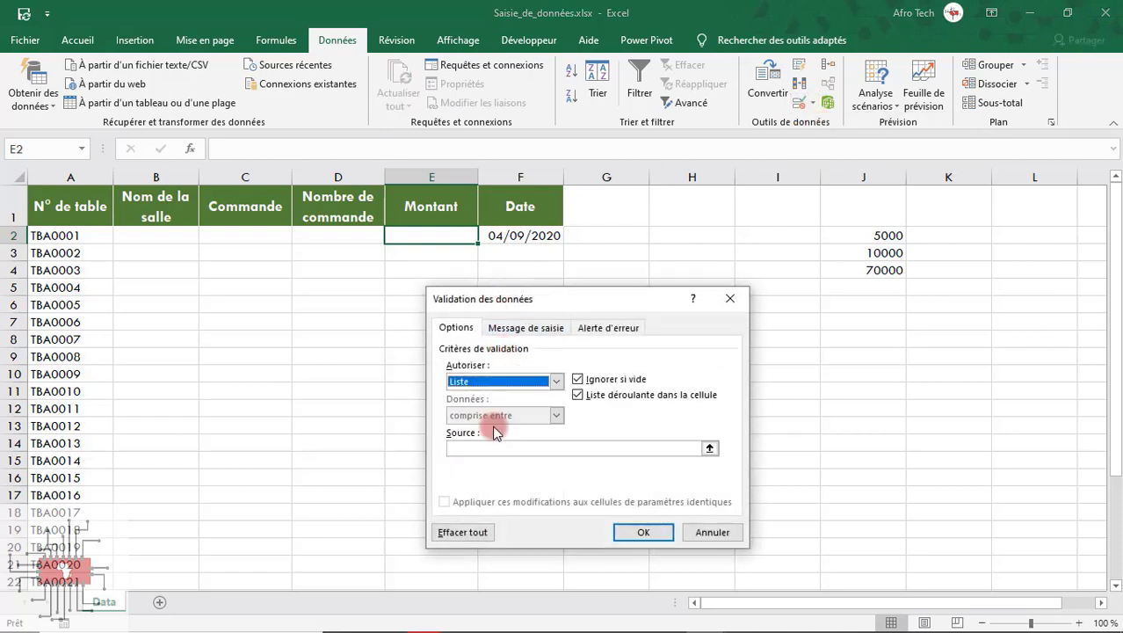
pyautogui.click(602, 449)
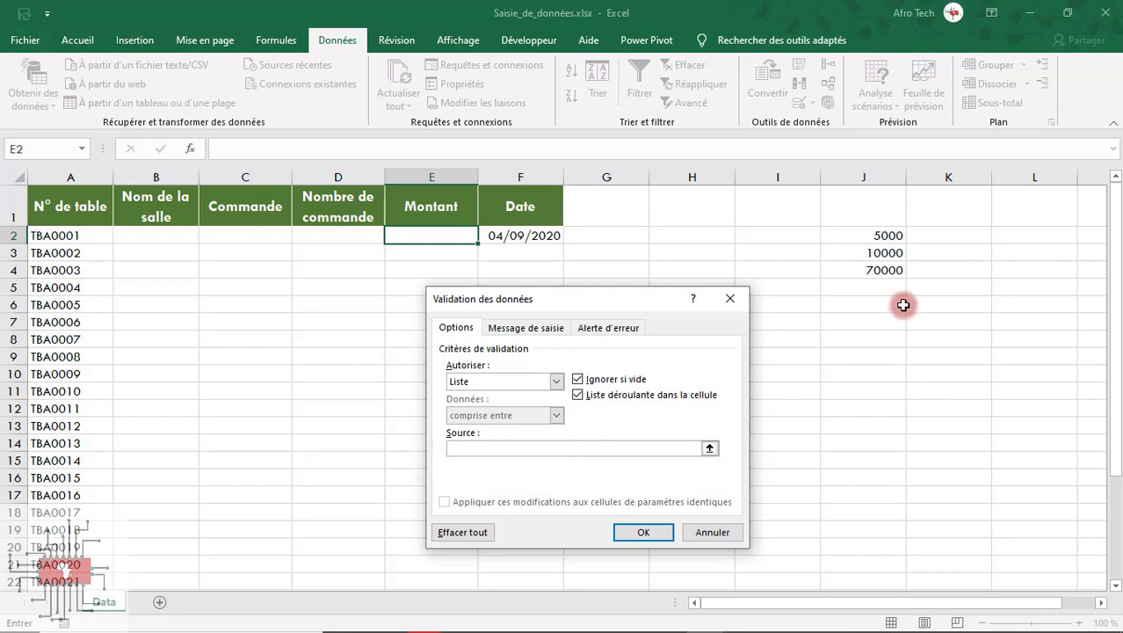
pyautogui.moveTo(893, 236); pyautogui.dragTo(892, 275)
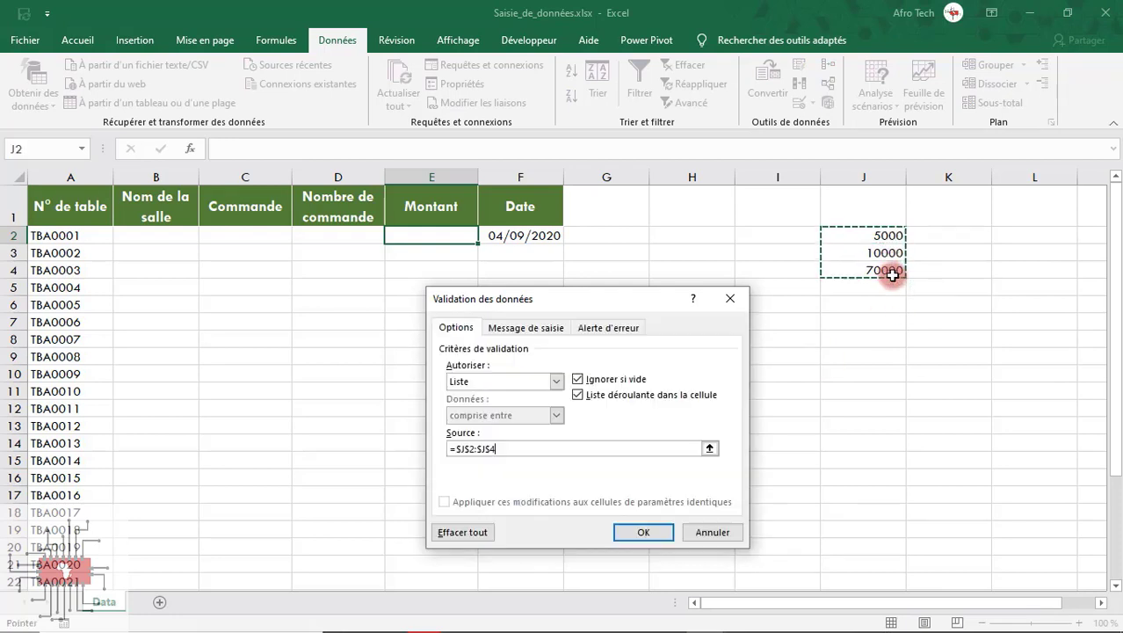
pyautogui.click(639, 540)
pyautogui.click(605, 400)
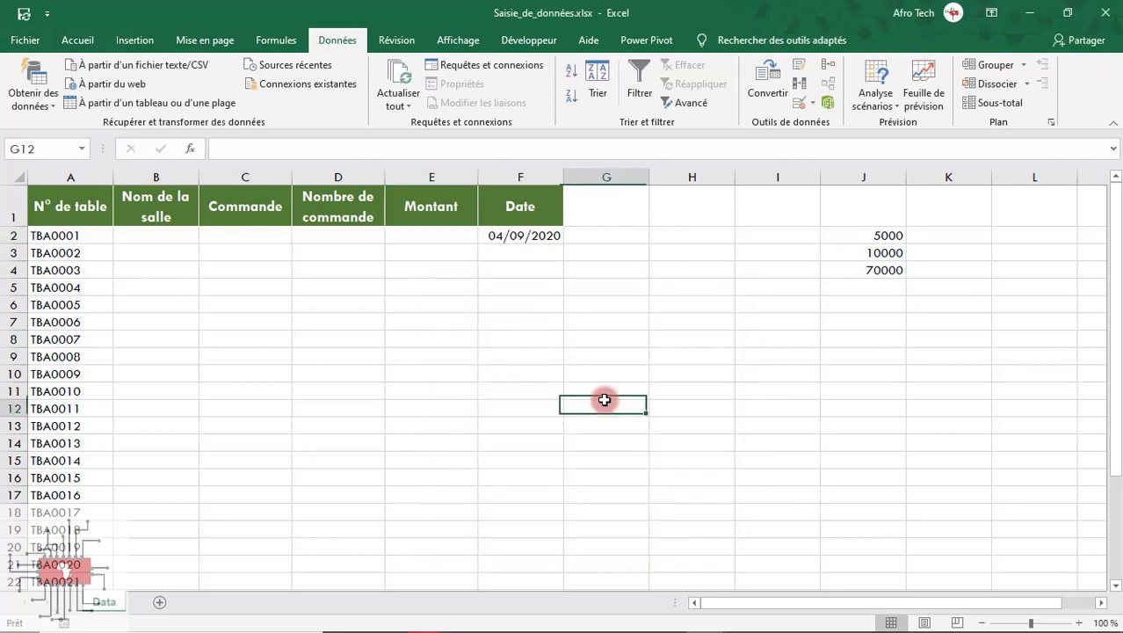
# Step: Test the drop-down list in E2 by choosing 5000, 70000 and 10000 in turn, and finish with 70000 selected
pyautogui.click(459, 233)
pyautogui.click(482, 235)
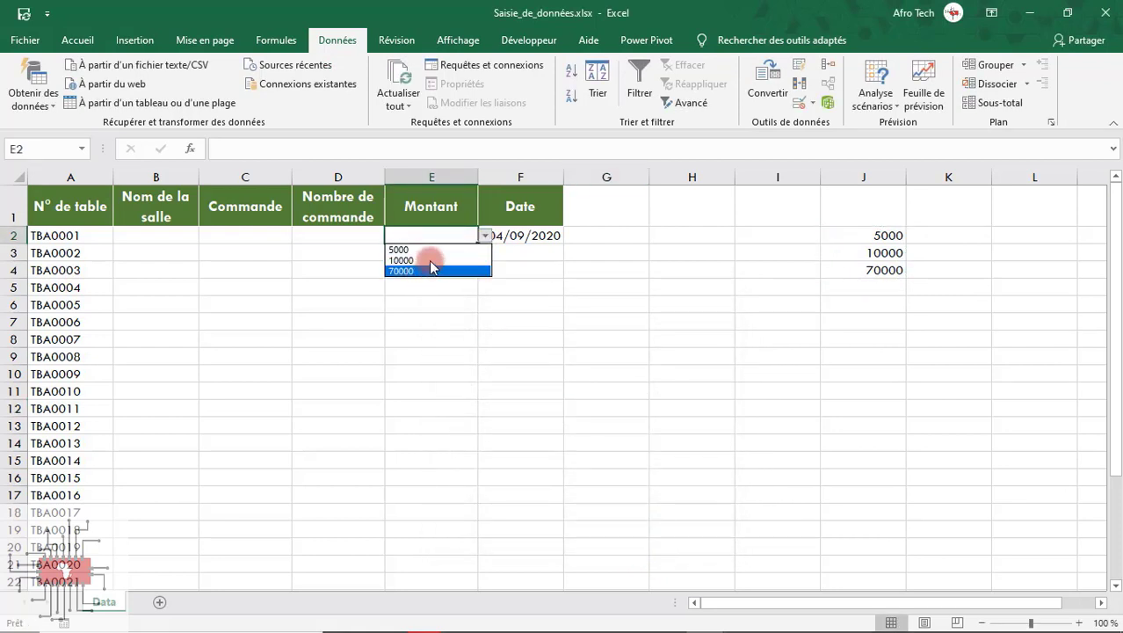
pyautogui.click(428, 250)
pyautogui.click(484, 236)
pyautogui.click(456, 272)
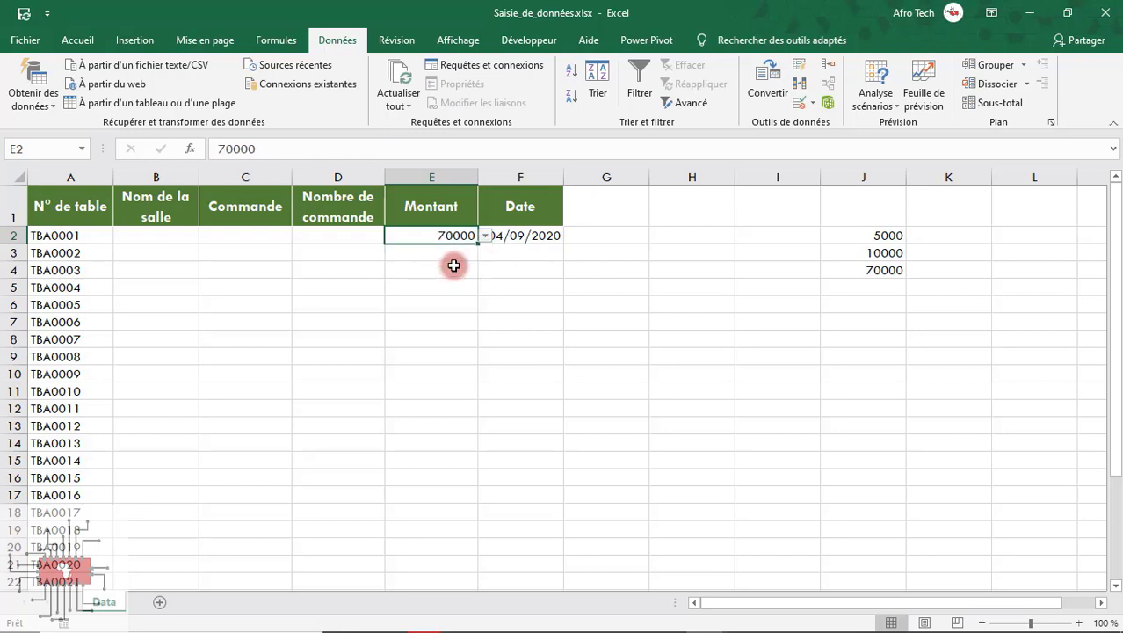
pyautogui.click(484, 236)
pyautogui.click(453, 261)
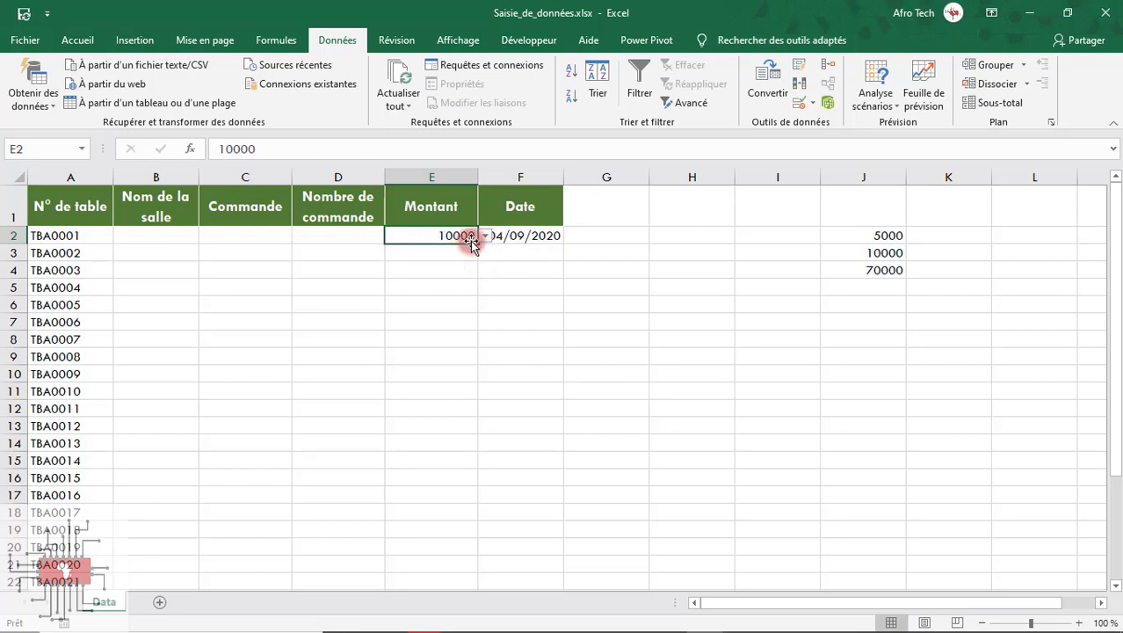
pyautogui.click(484, 236)
pyautogui.click(451, 270)
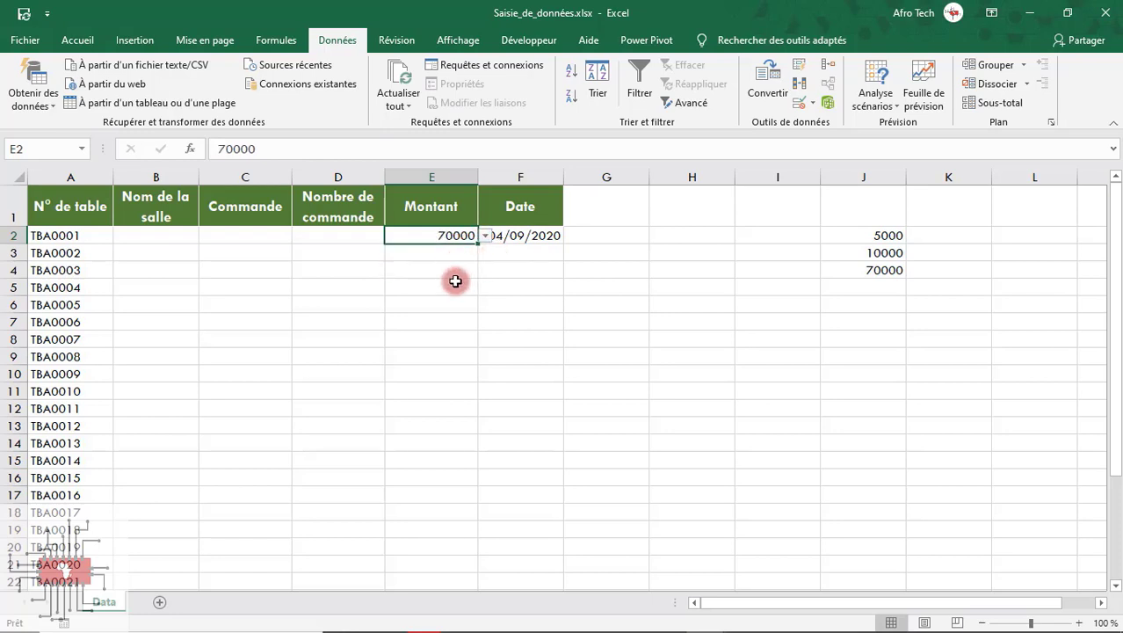